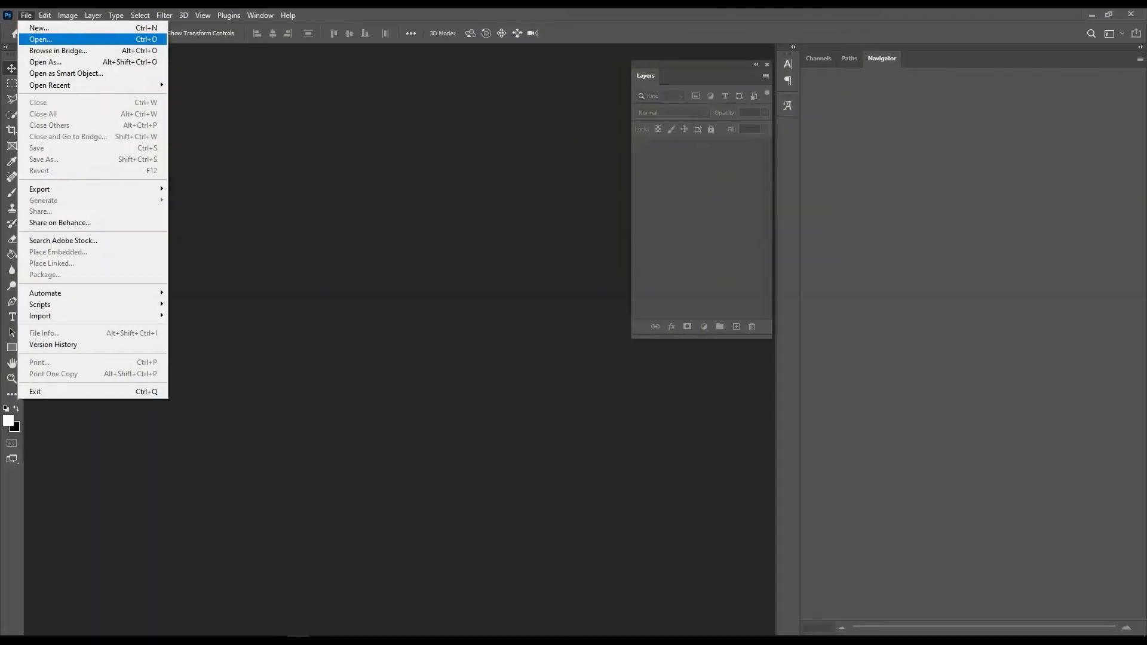
- Open the umbrella portrait photo from the Downloads folder
left_click(40, 39)
left_click(54, 201)
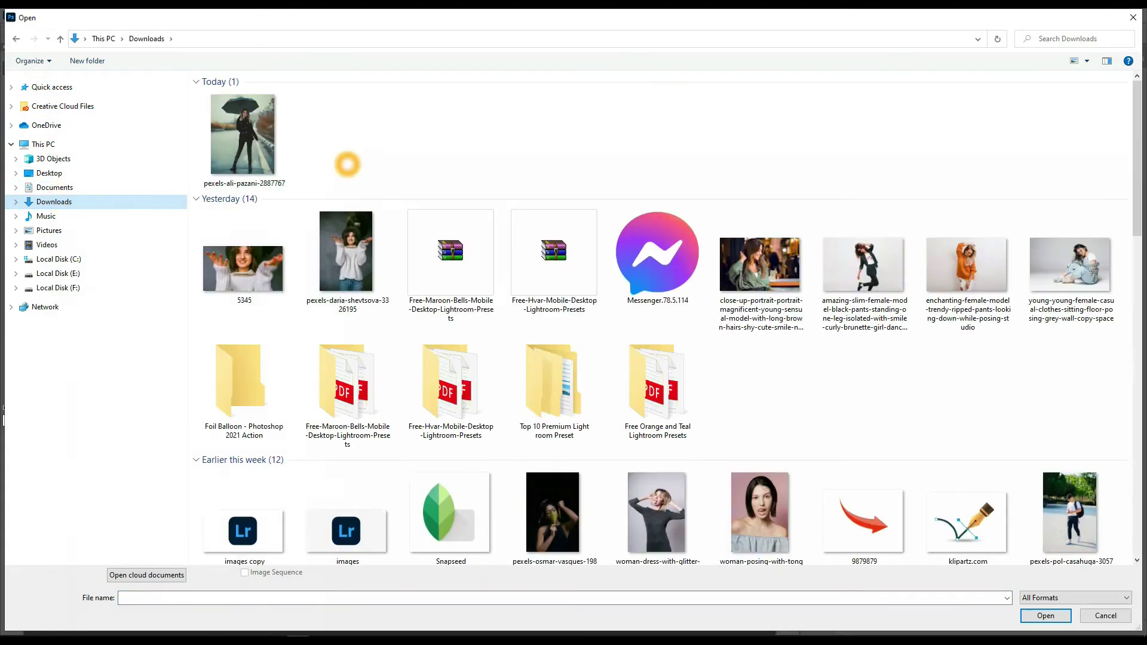
double_click(233, 139)
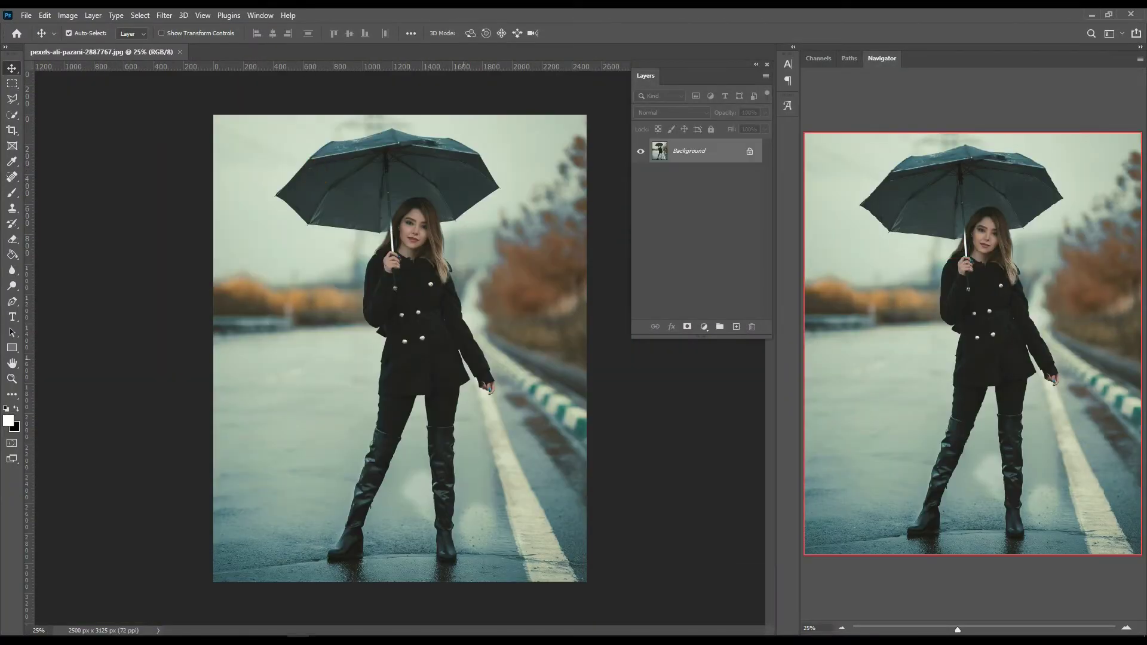
- Unlock the Background layer so it becomes an editable Layer 0
scroll(454, 264, "up", 2)
scroll(453, 263, "up", 3)
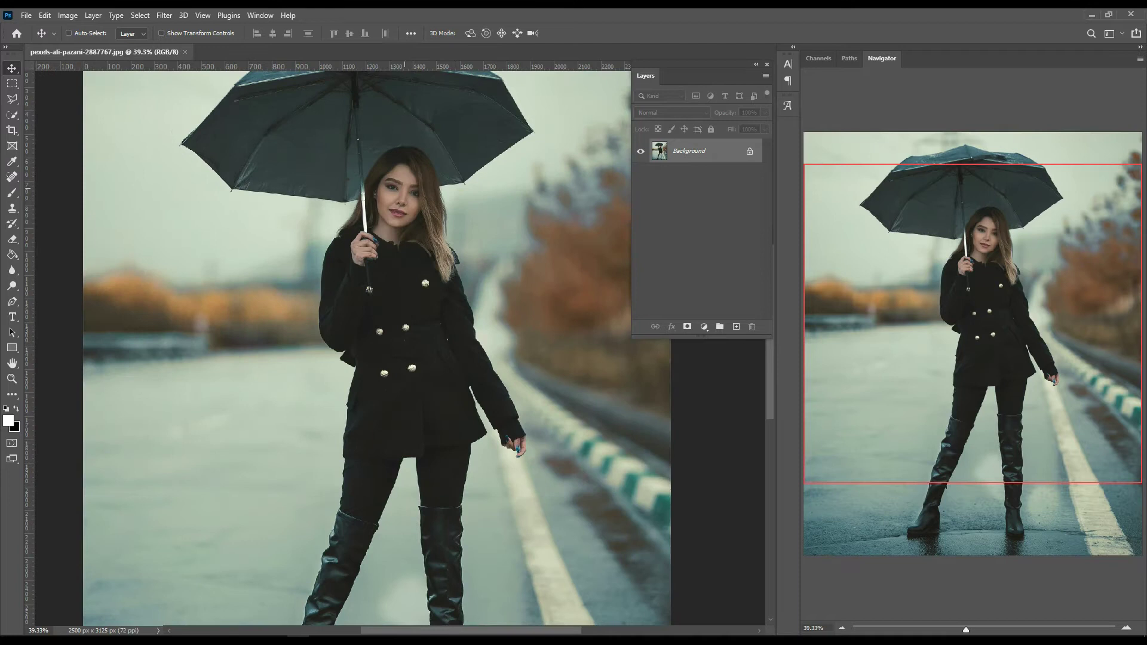
scroll(422, 189, "up", 2)
scroll(421, 189, "up", 1)
scroll(422, 190, "up", 1)
scroll(422, 190, "down", 2)
scroll(422, 189, "down", 1)
scroll(422, 191, "down", 1)
scroll(423, 193, "down", 1)
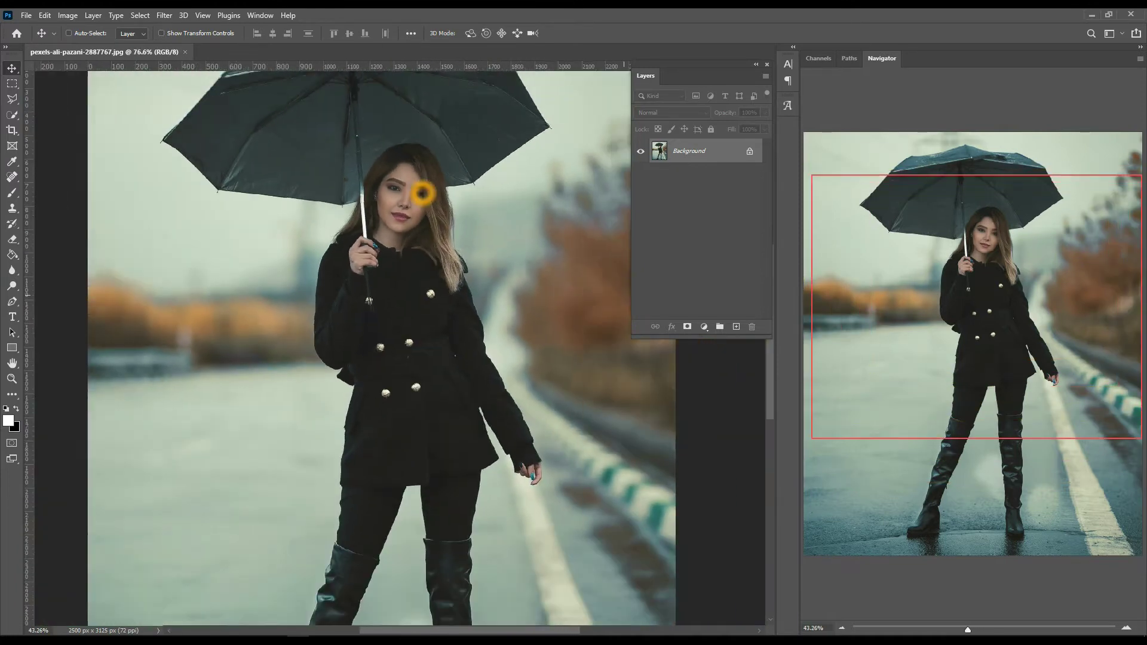
scroll(422, 193, "down", 2)
scroll(417, 210, "down", 3)
left_click(756, 155)
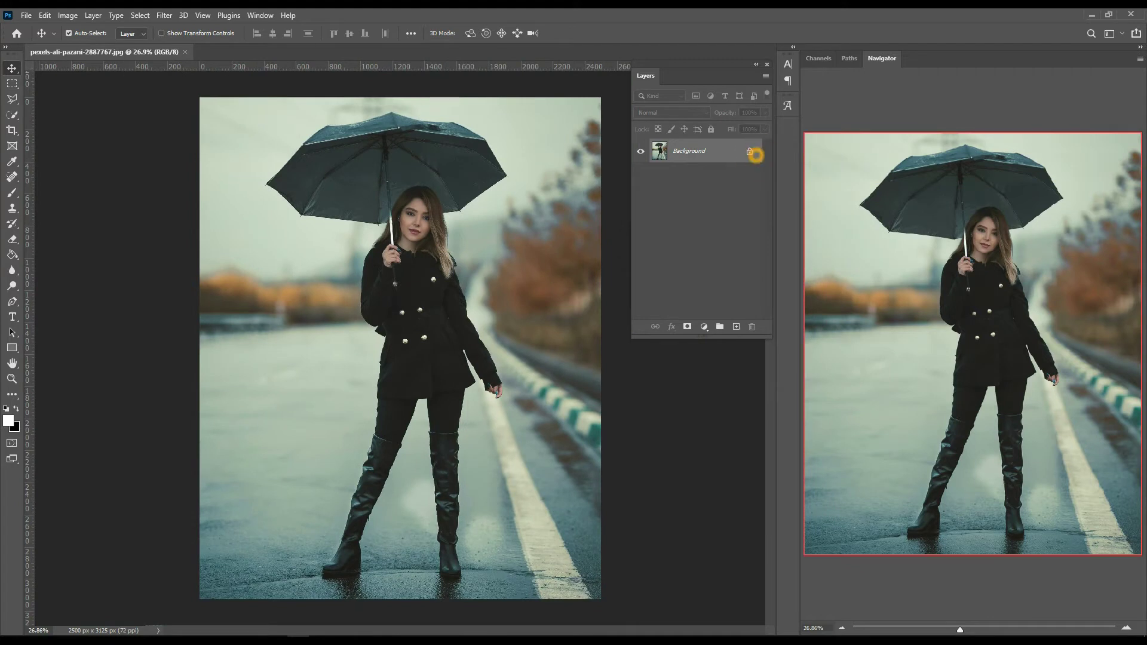
left_click(750, 151)
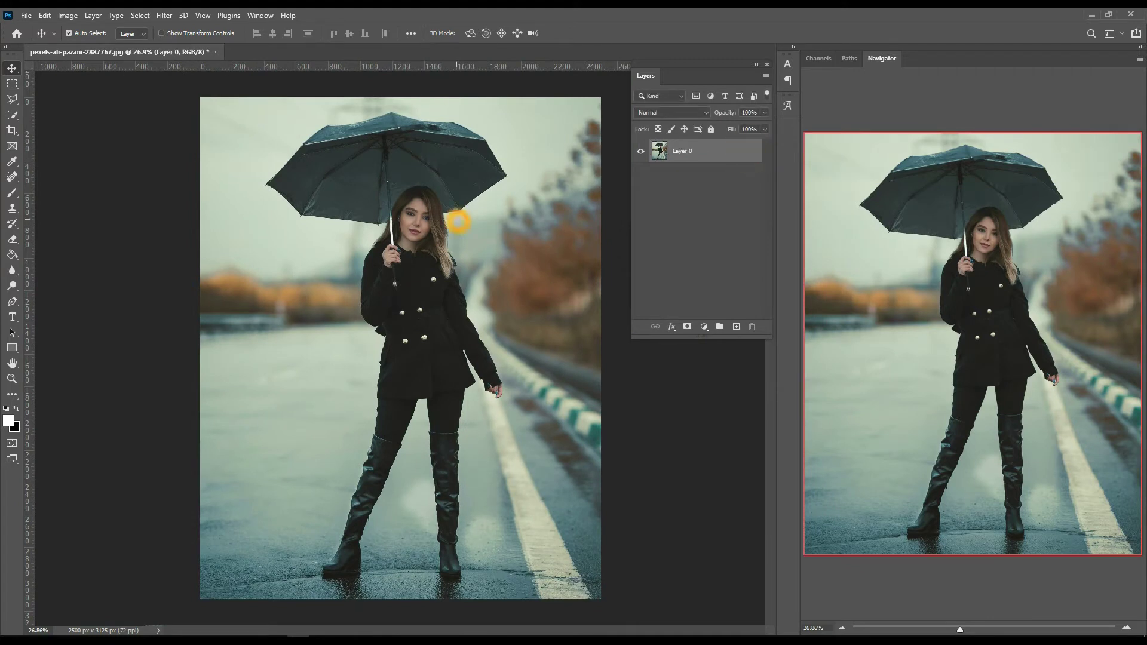
- Apply Camera Raw Filter to Layer 0, move its window aside and expand the Basic panel
left_click(165, 15)
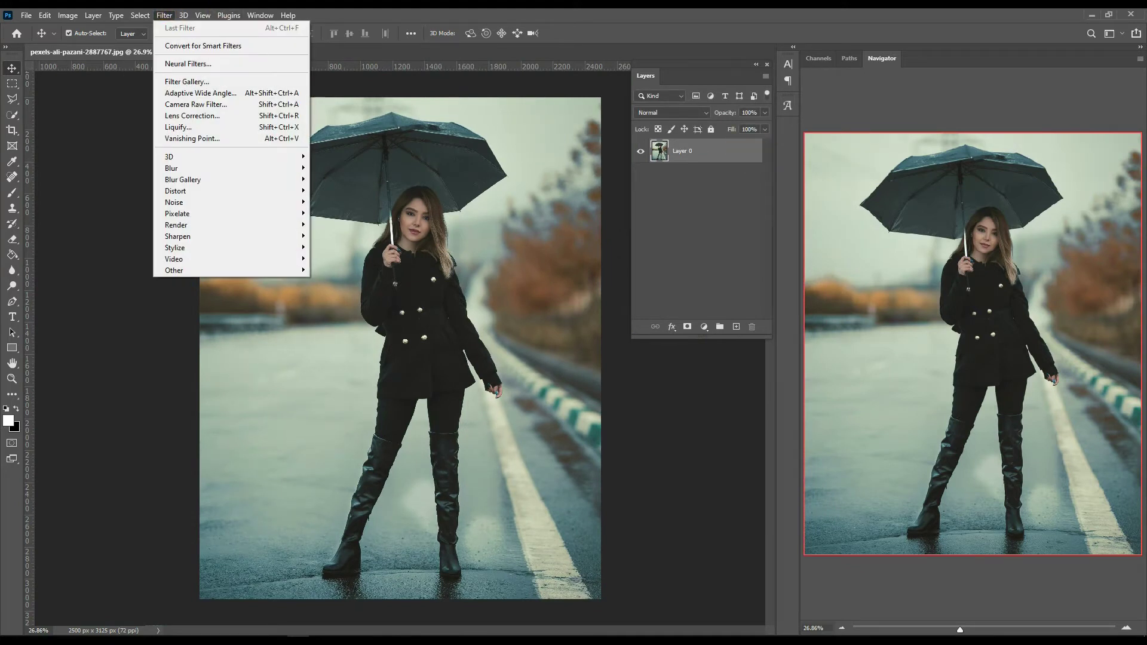
left_click(222, 44)
left_click(197, 105)
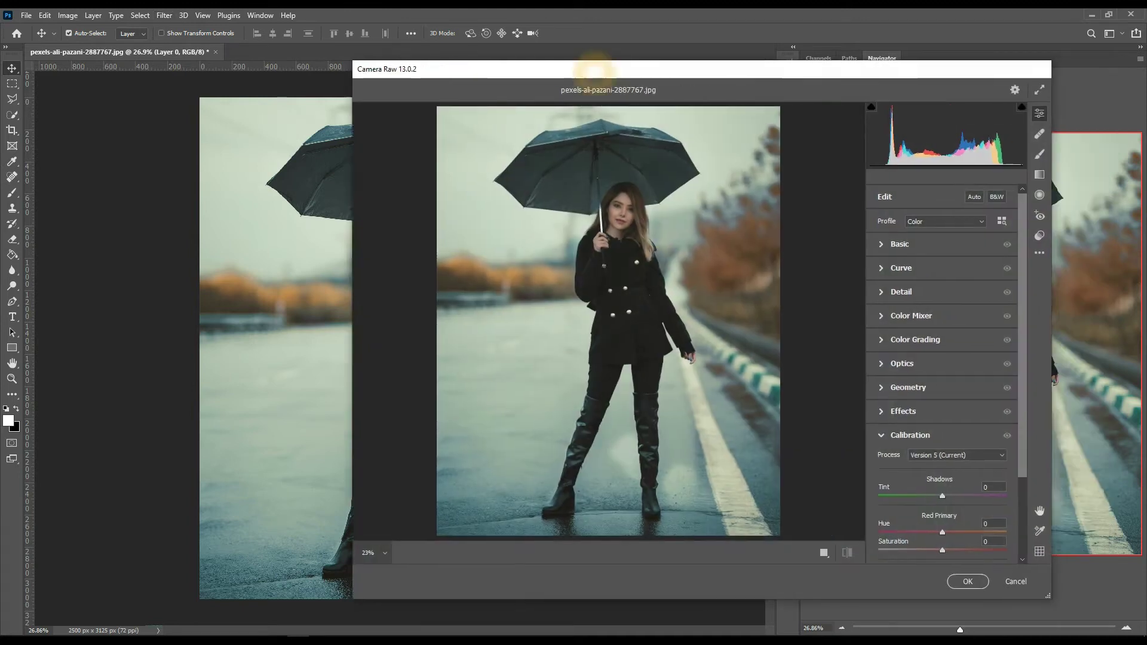
left_click_drag(595, 70, 367, 69)
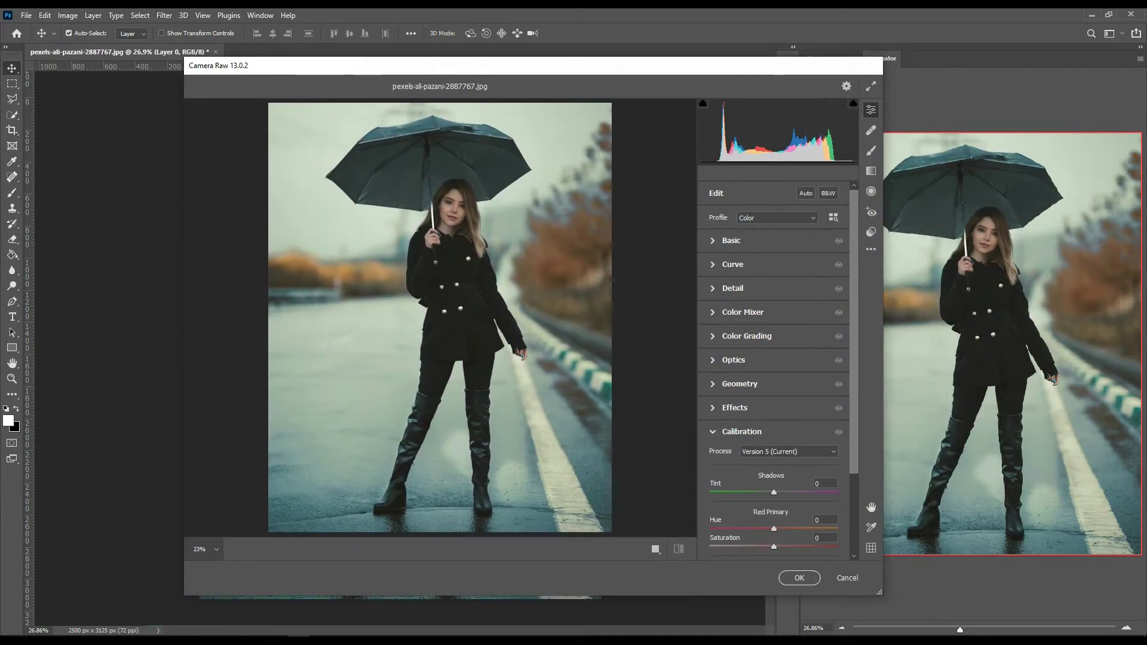
left_click(725, 241)
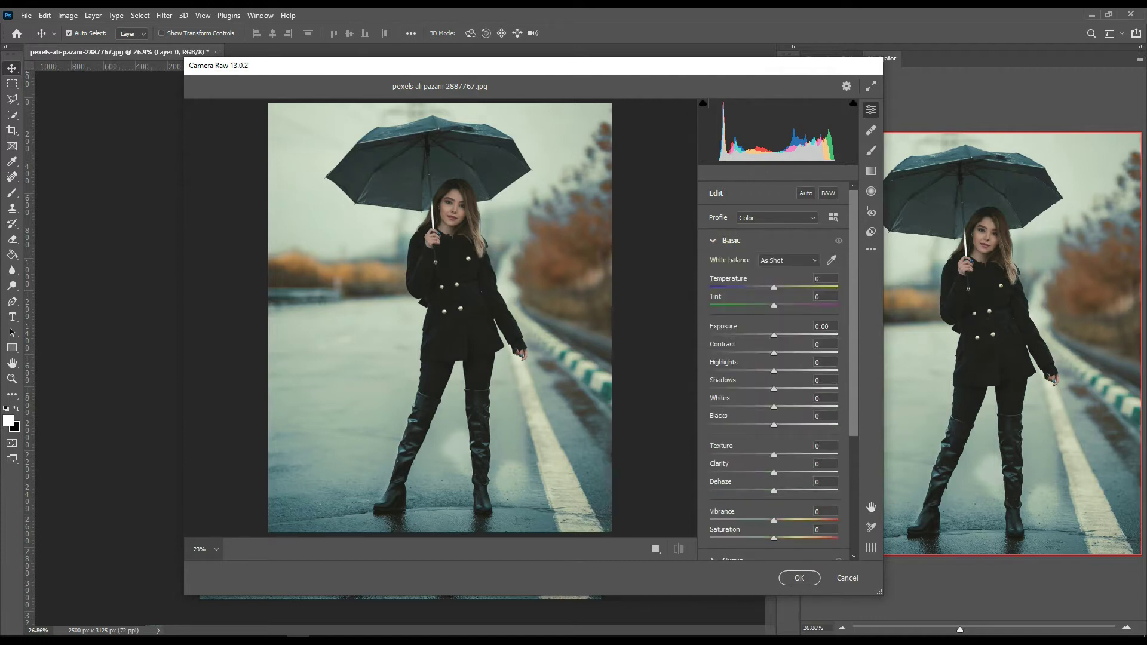
left_click(712, 241)
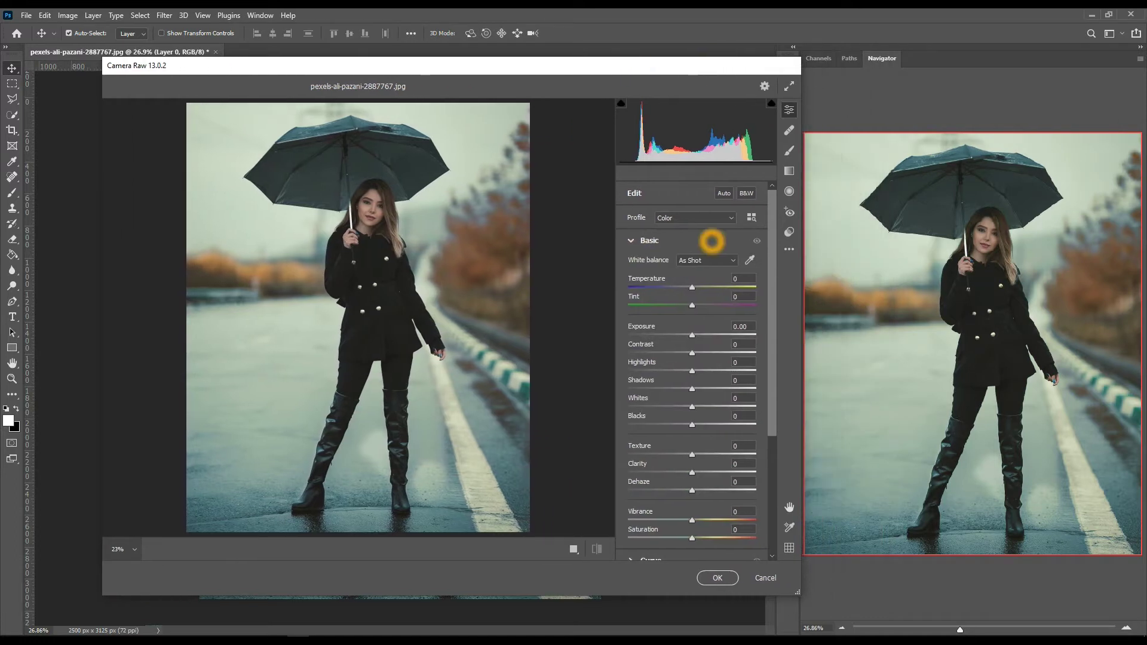
- Drag Basic sliders to Temperature +19, Tint -7, Exposure -0.50 and Contrast -20
mouse_move(692, 287)
left_mouse_down()
mouse_move(705, 287)
mouse_move(687, 306)
left_mouse_up()
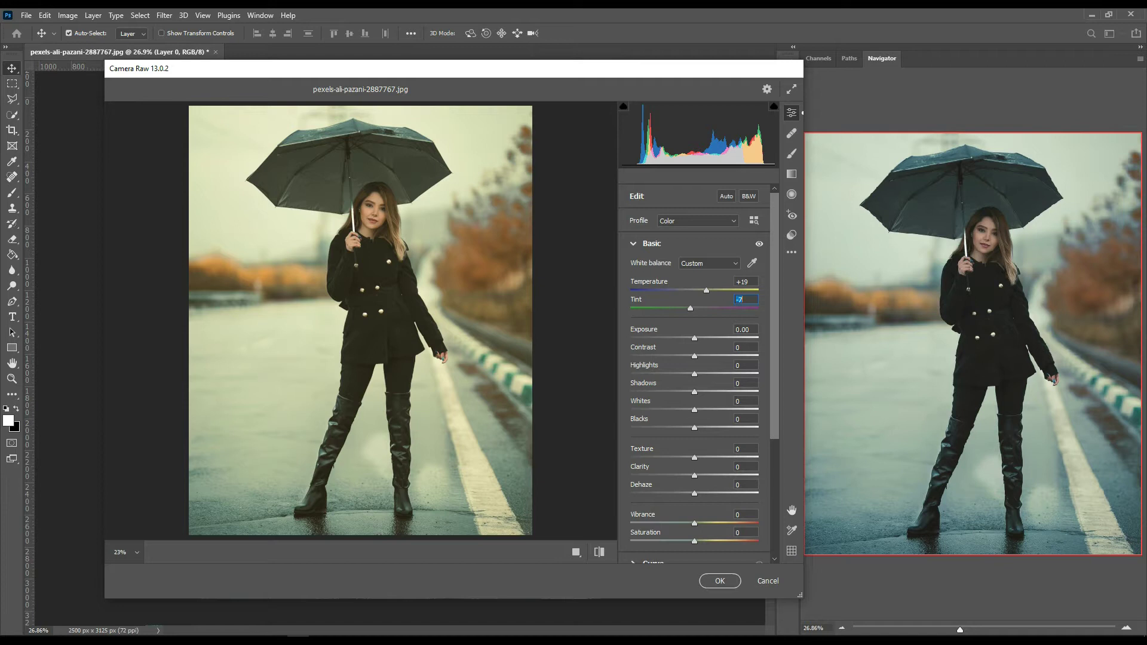
left_click_drag(694, 338, 683, 357)
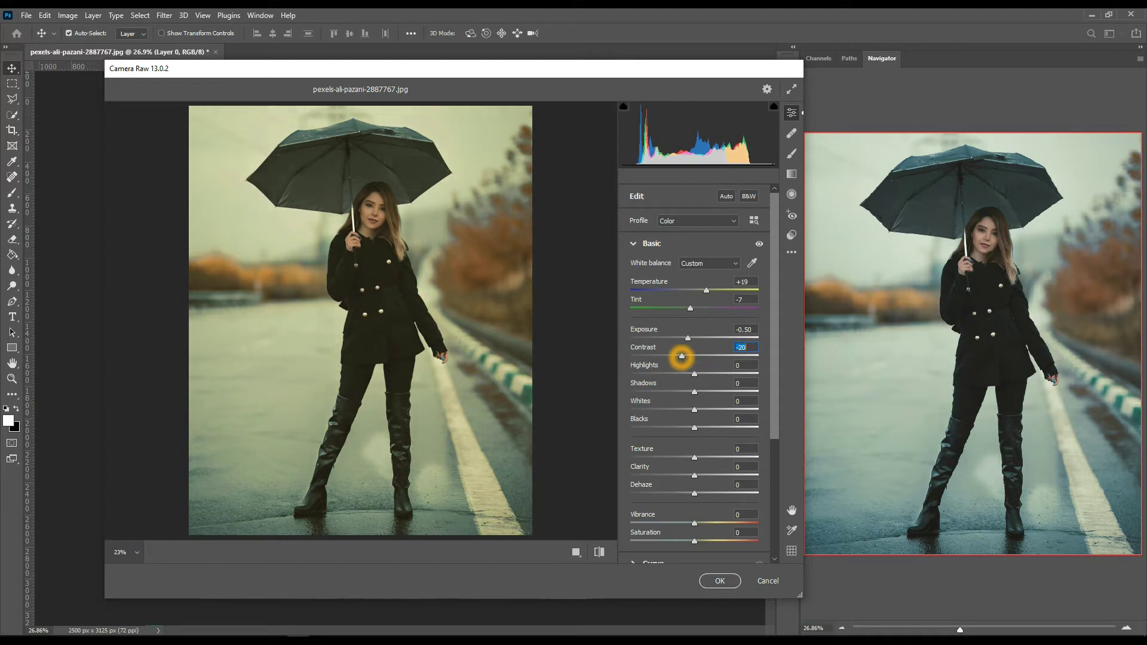
- Set Highlights -17, Shadows +40, Whites +12 and Blacks -26 in the Basic panel
left_click(722, 387)
mouse_move(694, 374)
left_mouse_down()
mouse_move(682, 375)
mouse_move(731, 392)
left_mouse_up()
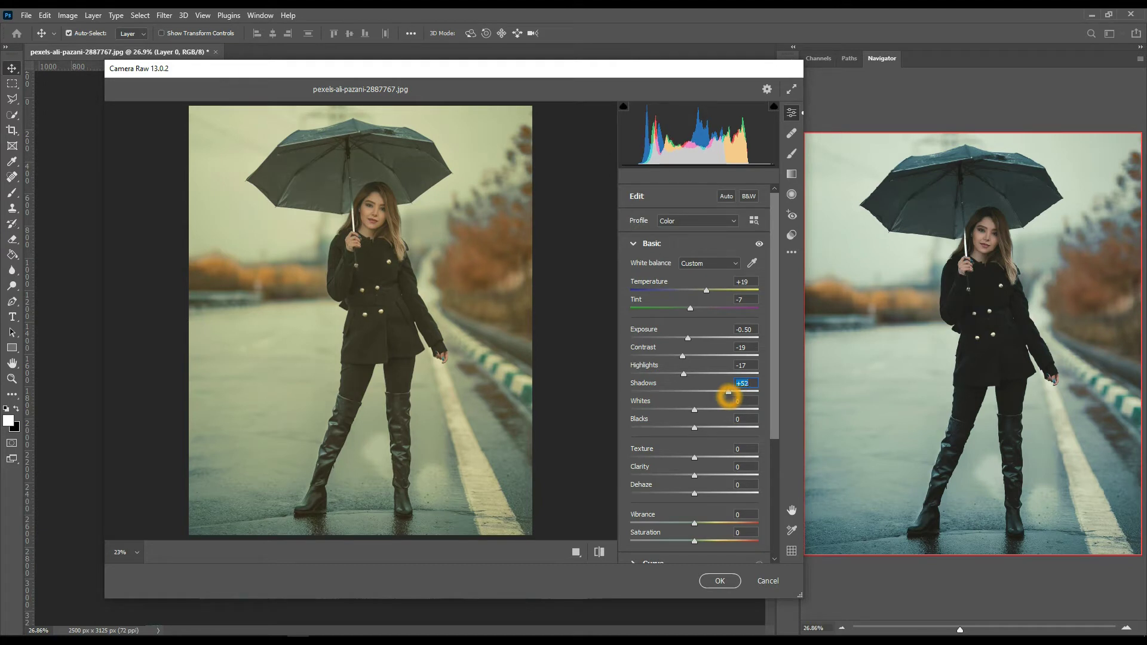
left_click_drag(732, 393, 721, 393)
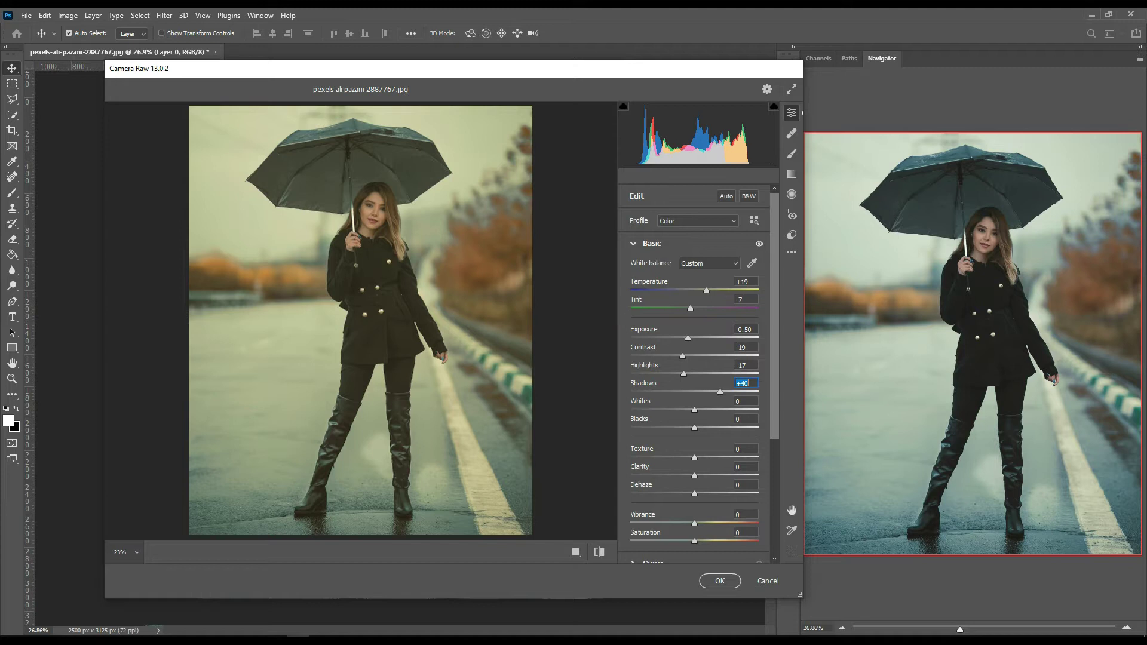
left_click(695, 410)
left_click_drag(695, 410, 704, 410)
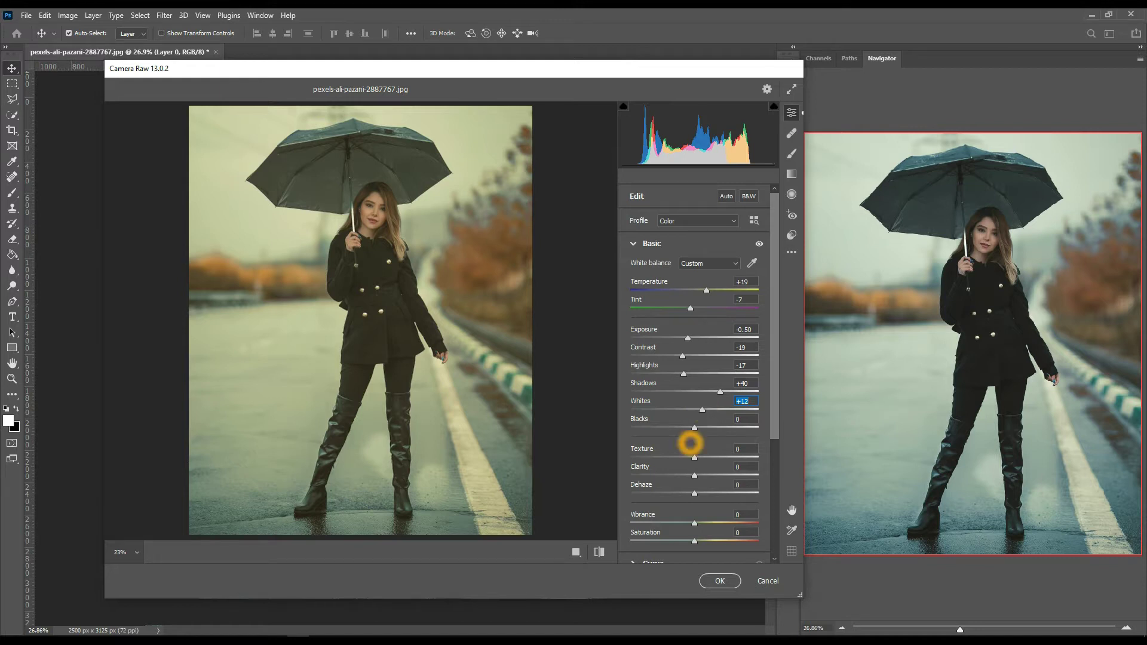
left_click_drag(694, 428, 677, 428)
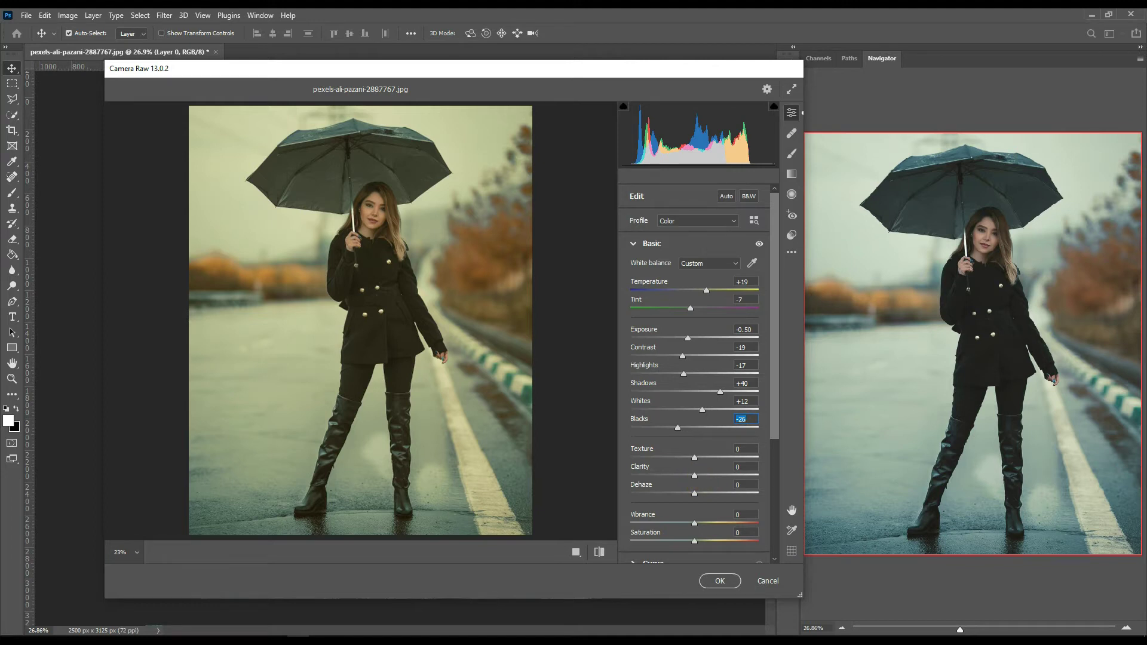
- Raise Clarity to +59, then try a negative Dehaze and reset it to zero
left_click_drag(695, 476, 706, 475)
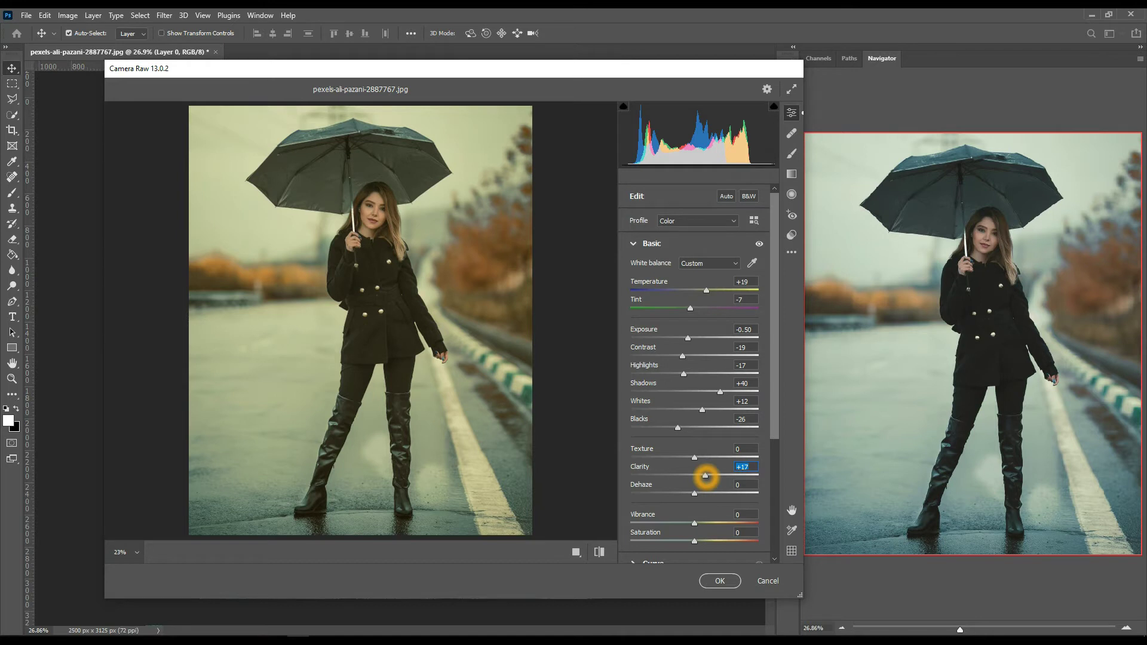
left_click_drag(705, 476, 729, 475)
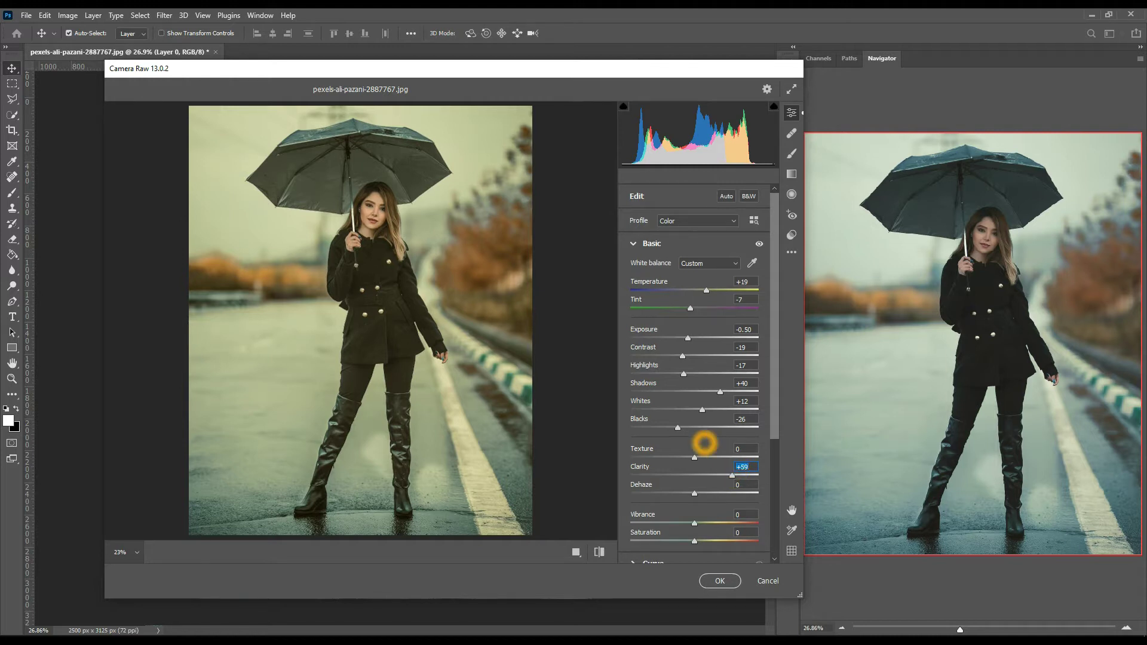
left_click(695, 493)
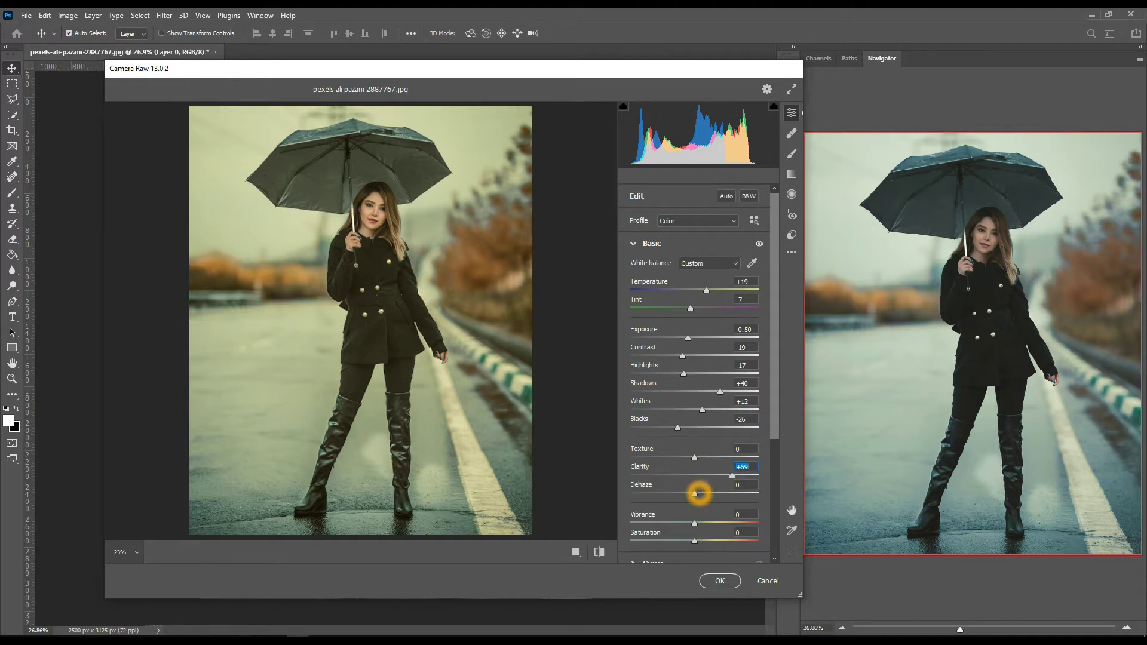
left_click_drag(695, 492, 679, 493)
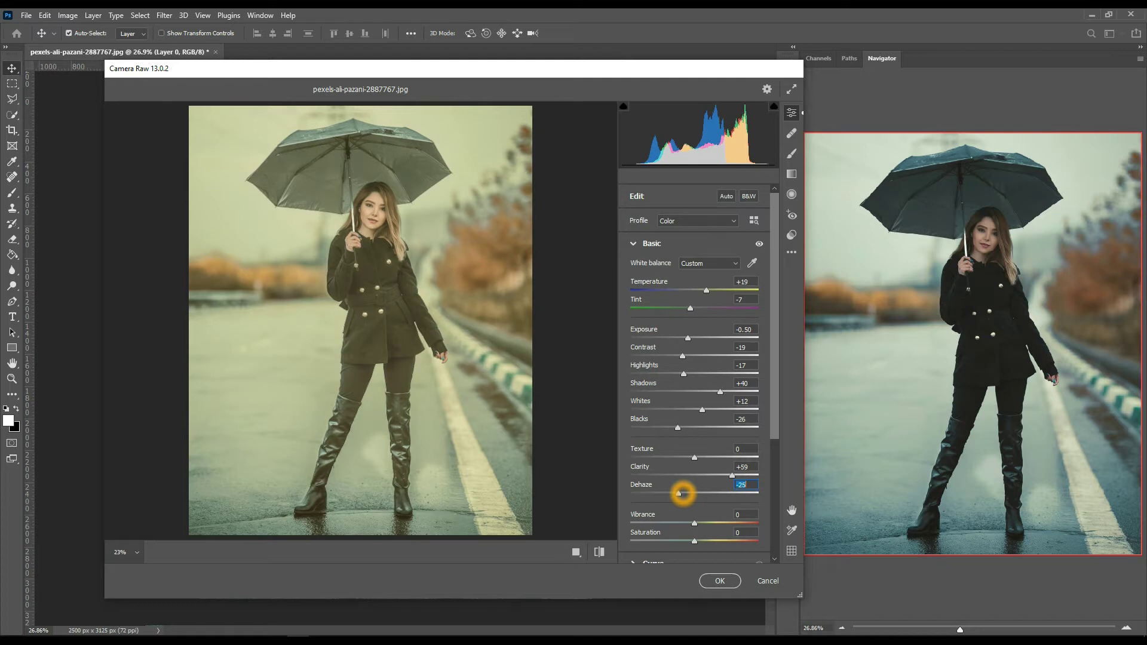
left_click(694, 524)
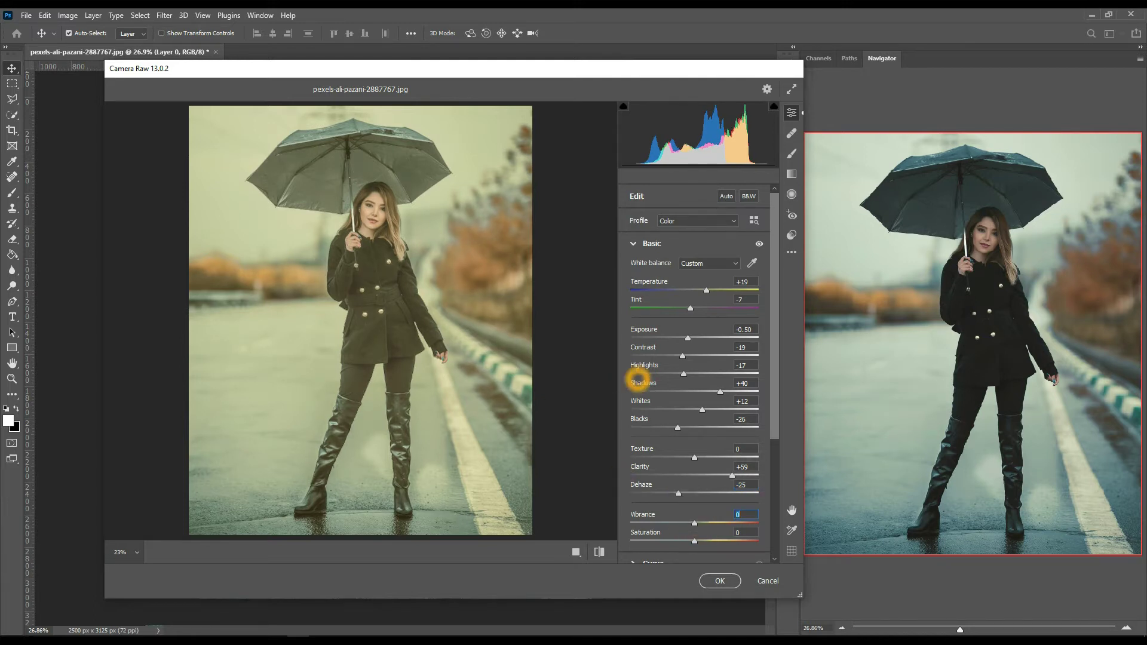
double_click(679, 493)
- Lower Vibrance to -26 and settle Dehaze at +10
left_click_drag(695, 524, 675, 523)
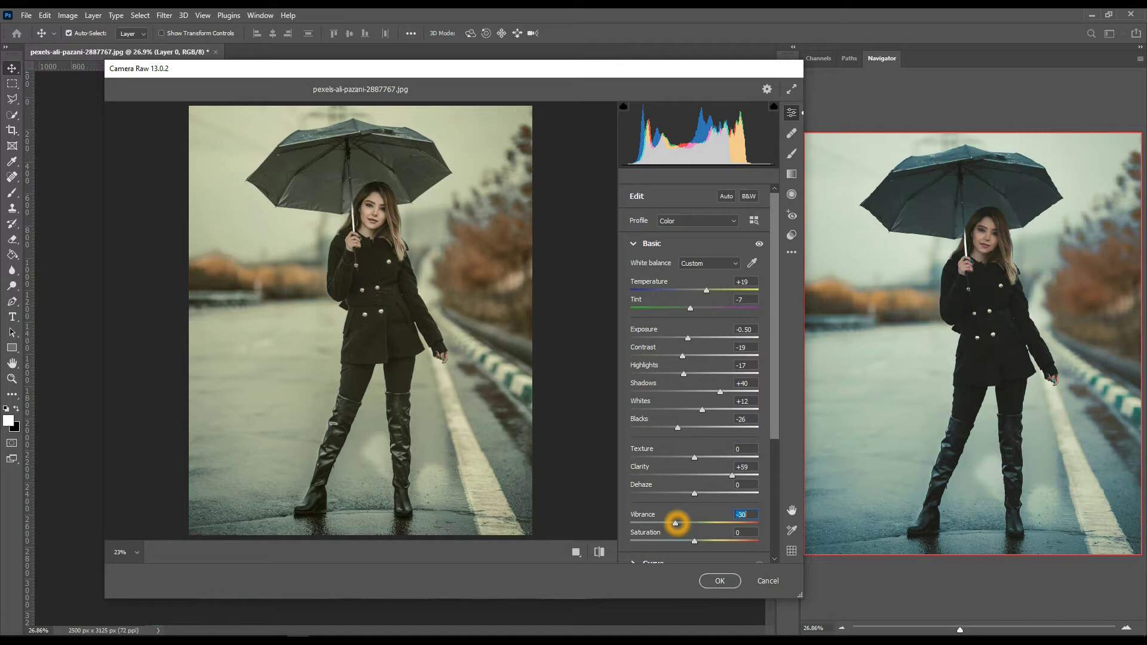
left_click_drag(677, 524, 703, 541)
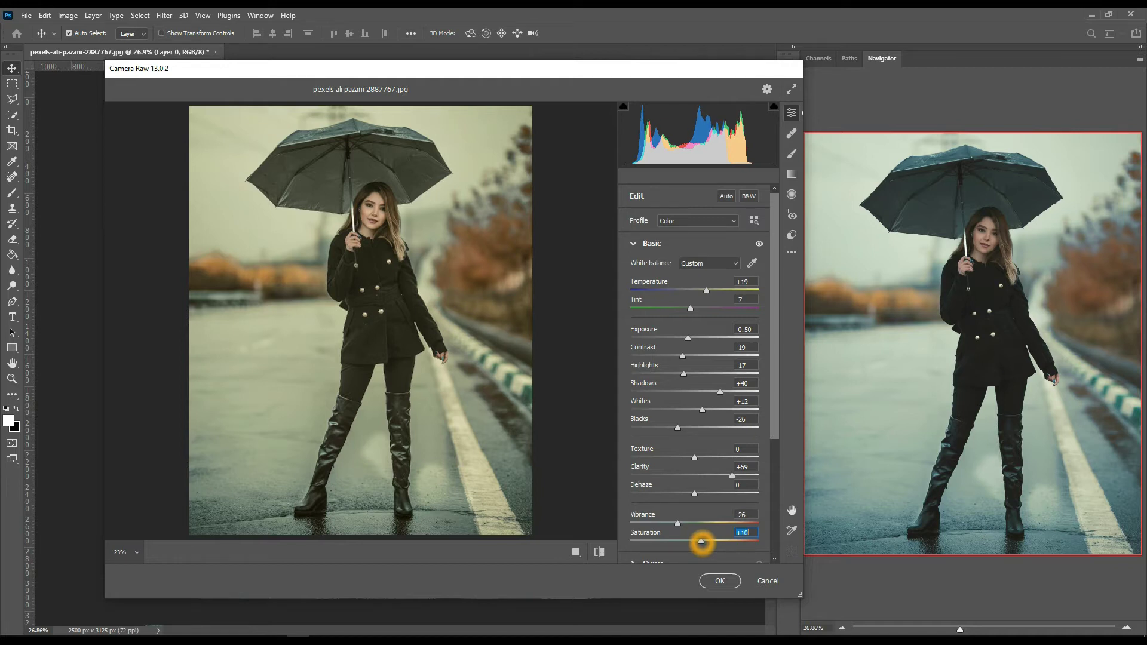
left_click_drag(694, 494, 708, 494)
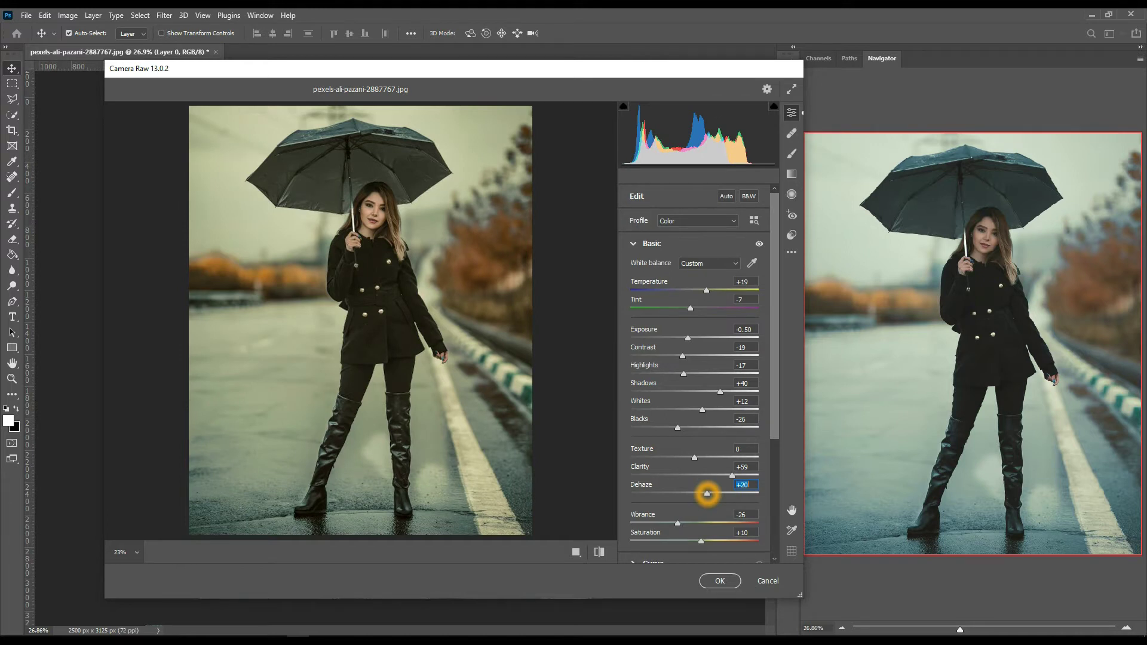
left_click_drag(707, 493, 701, 494)
left_click(629, 443)
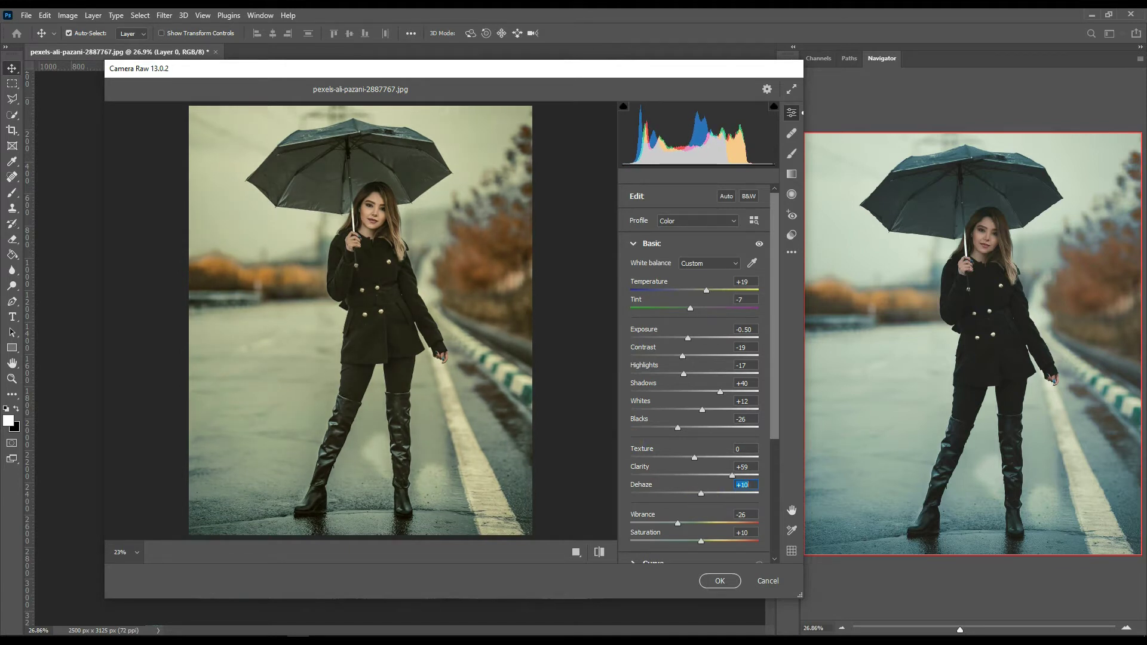
- Expand the parametric Curve and pull the Darks down, adjusting Highlights and region splits
scroll(674, 460, "down", 3)
left_click(638, 480)
left_click_drag(683, 382, 687, 406)
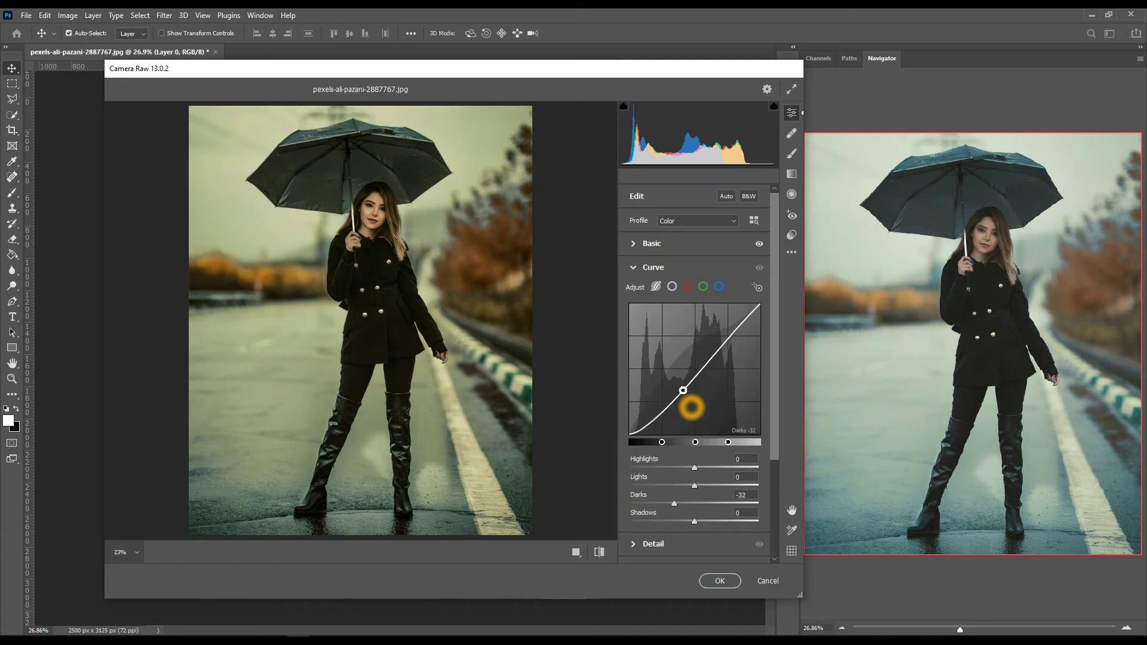
left_click_drag(728, 350, 690, 340)
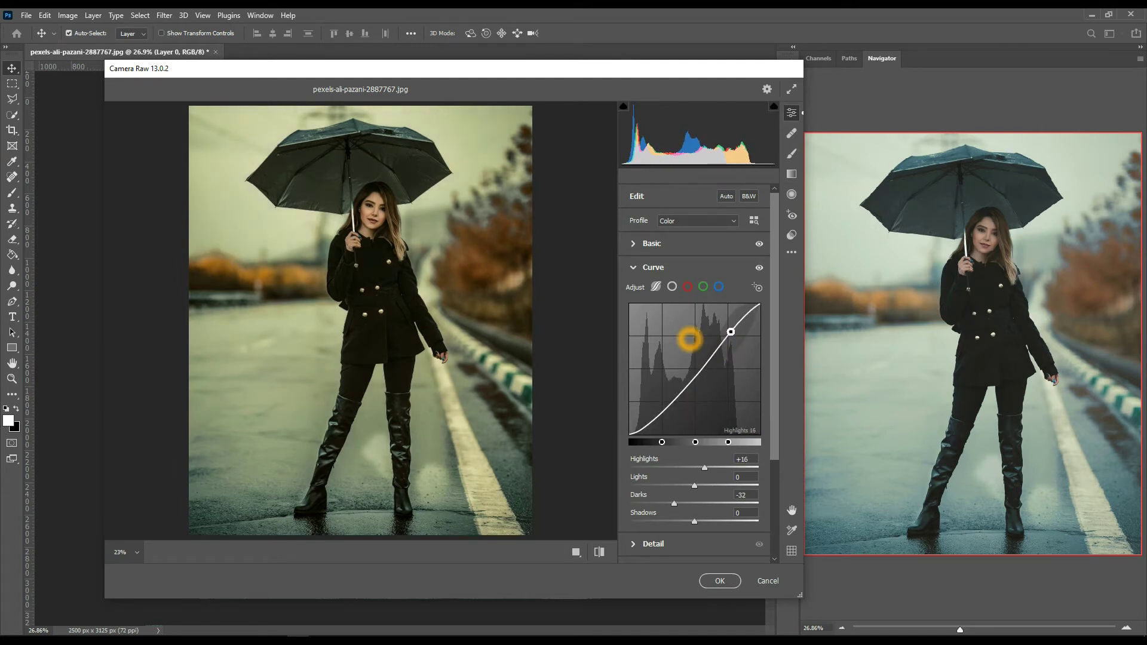
mouse_move(687, 386)
left_mouse_down()
mouse_move(676, 398)
mouse_move(656, 364)
mouse_move(722, 329)
left_mouse_up()
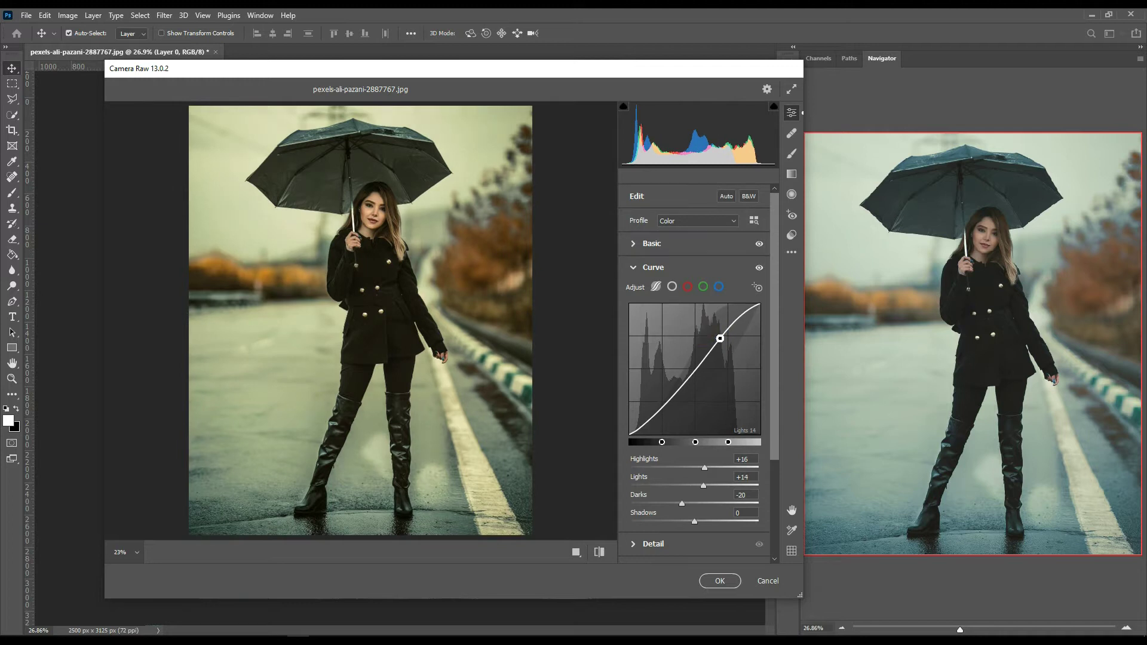
left_click_drag(694, 372, 671, 401)
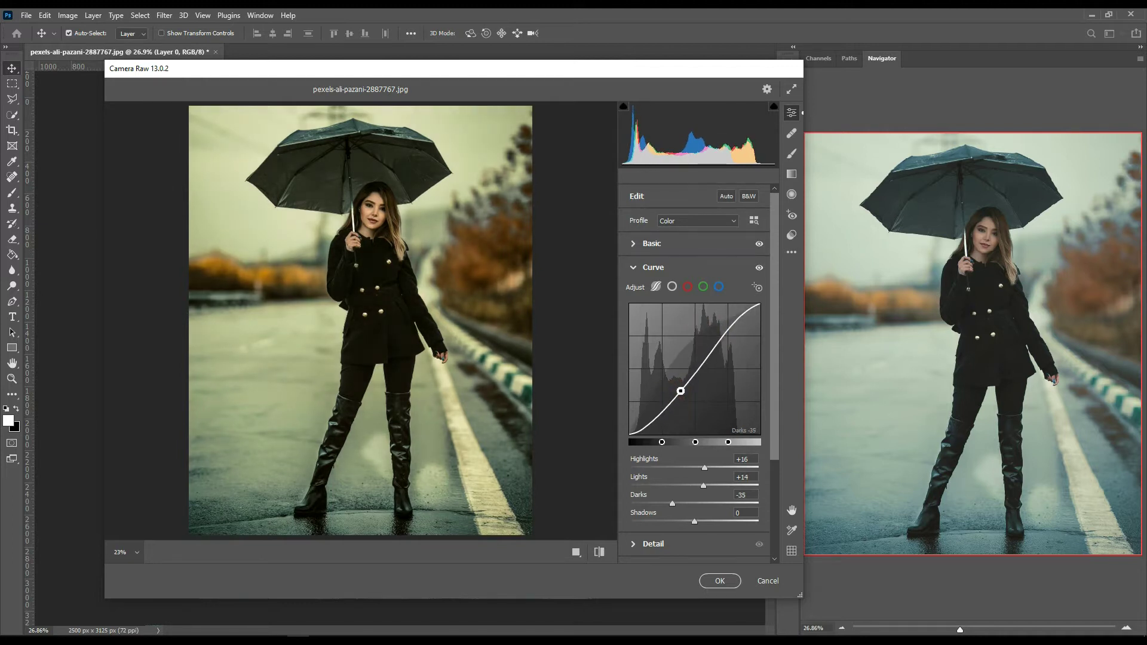
left_click_drag(662, 442, 706, 442)
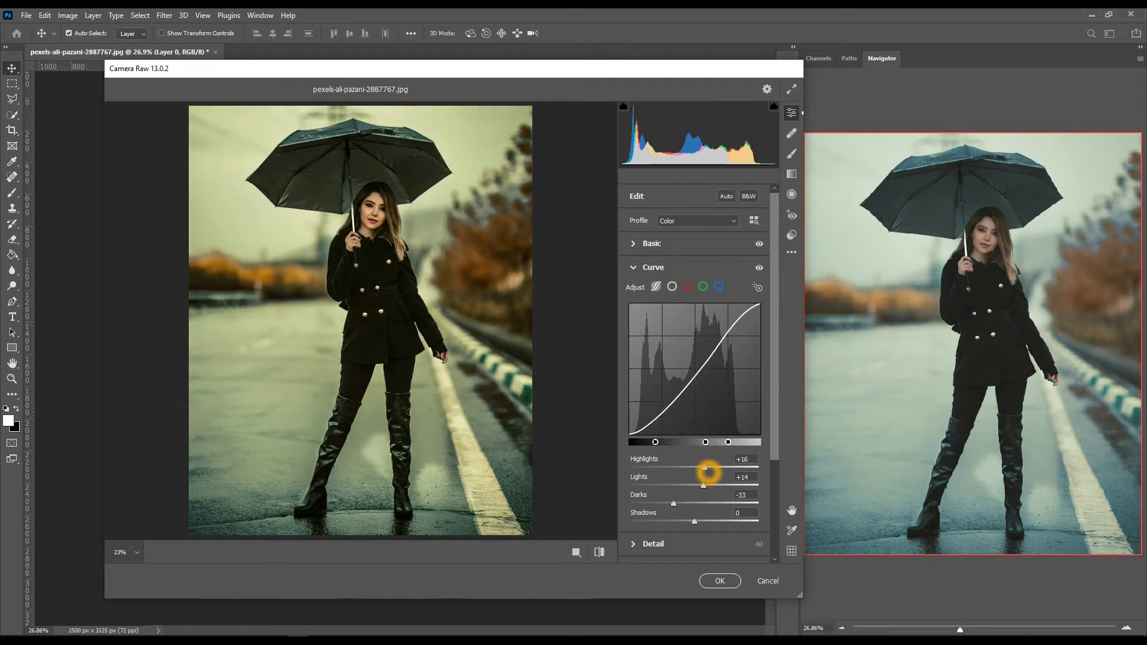
- Refine the curve to Highlights +28, Lights +42, Darks -22, Shadows -6 and reposition split handles
left_click_drag(704, 485, 677, 522)
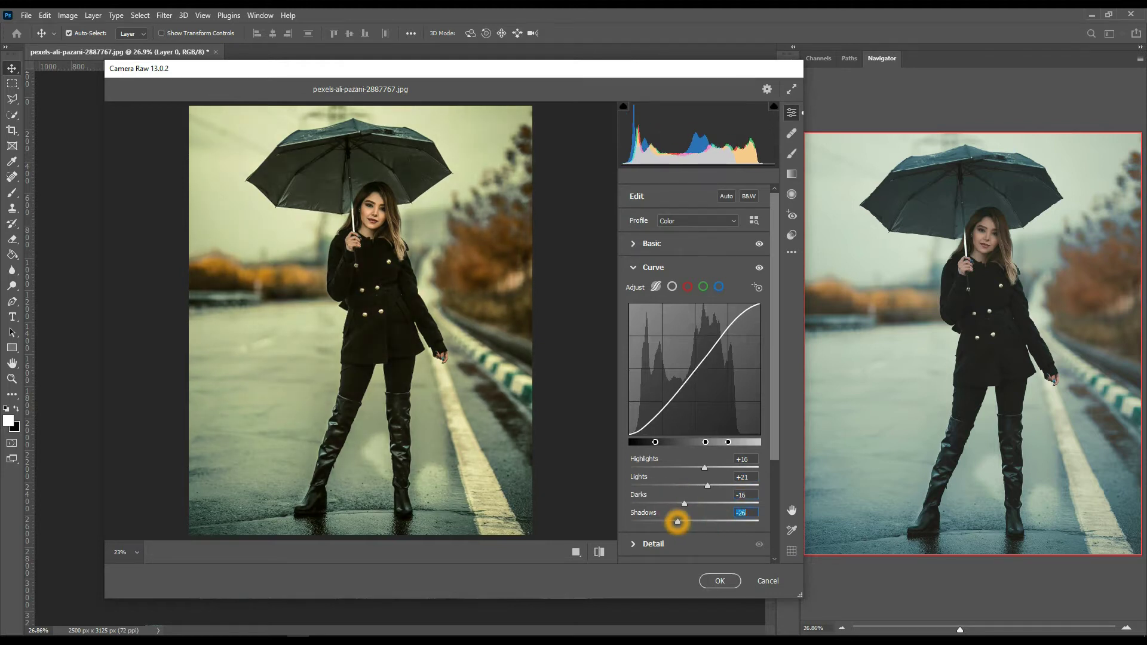
mouse_move(678, 522)
left_mouse_down()
mouse_move(709, 521)
mouse_move(692, 522)
left_mouse_up()
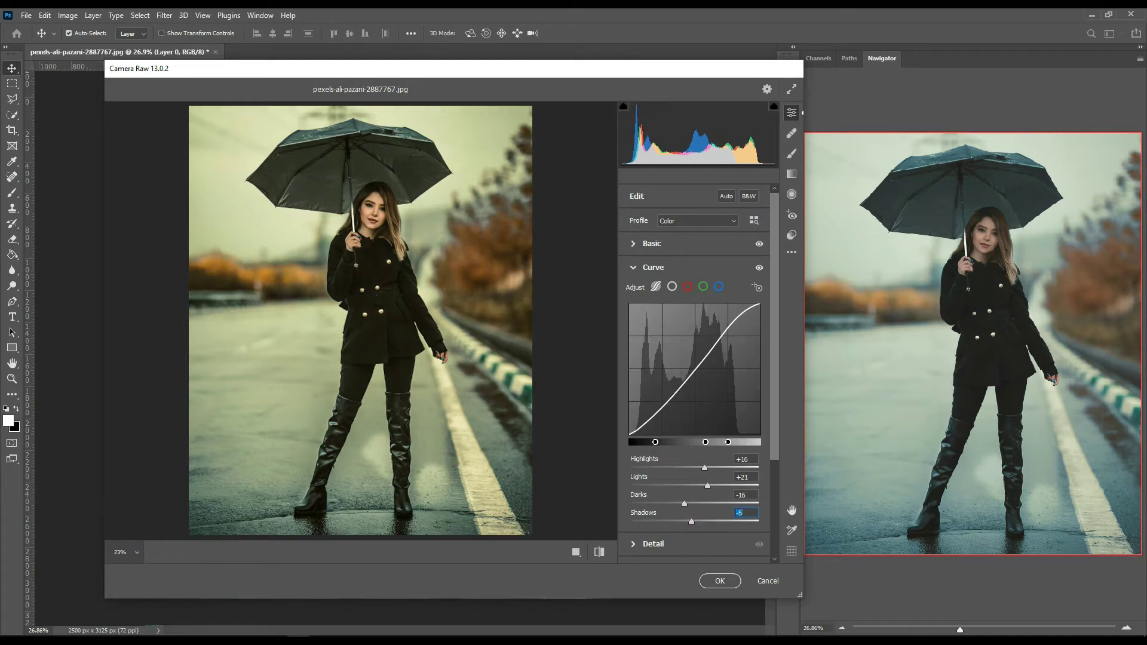
mouse_move(706, 468)
left_mouse_down()
mouse_move(727, 466)
mouse_move(703, 465)
left_mouse_up()
mouse_move(707, 467)
left_mouse_down()
mouse_move(716, 459)
mouse_move(681, 481)
mouse_move(717, 483)
mouse_move(691, 504)
mouse_move(701, 502)
mouse_move(674, 503)
mouse_move(721, 522)
mouse_move(690, 522)
left_mouse_up()
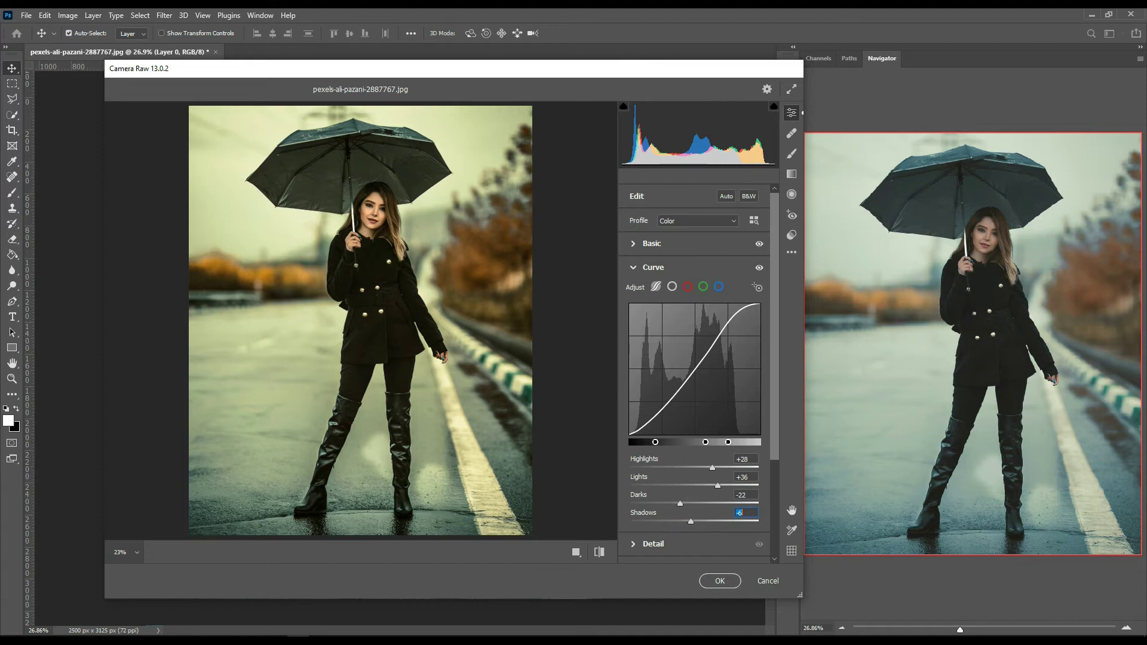
left_click_drag(718, 486, 722, 486)
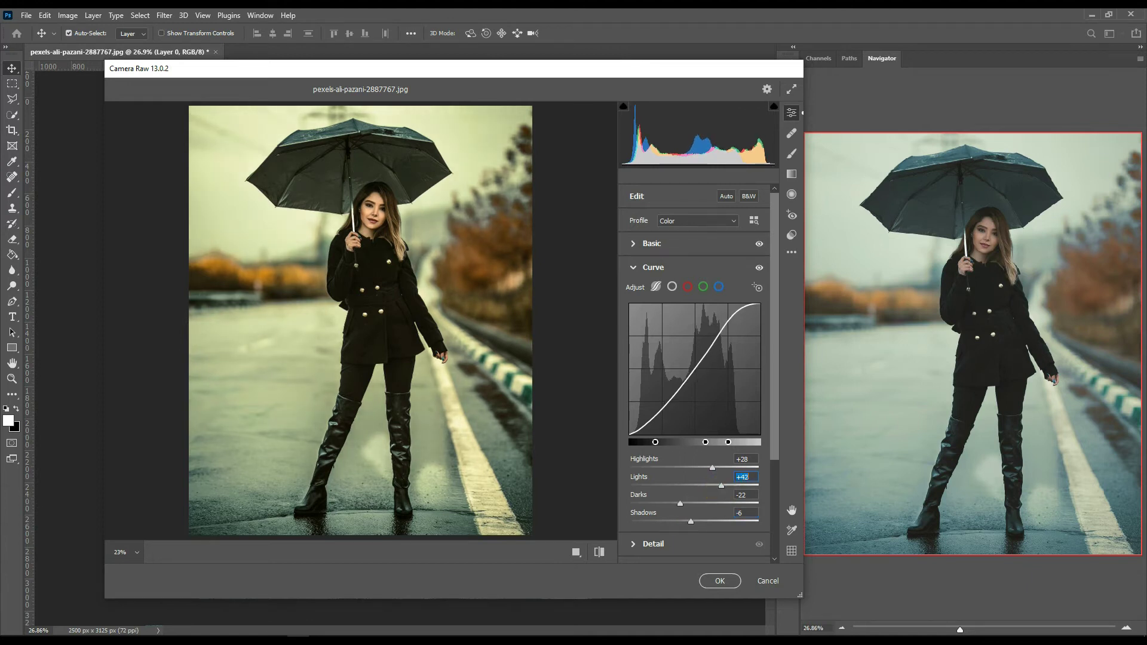
left_click_drag(697, 442, 742, 443)
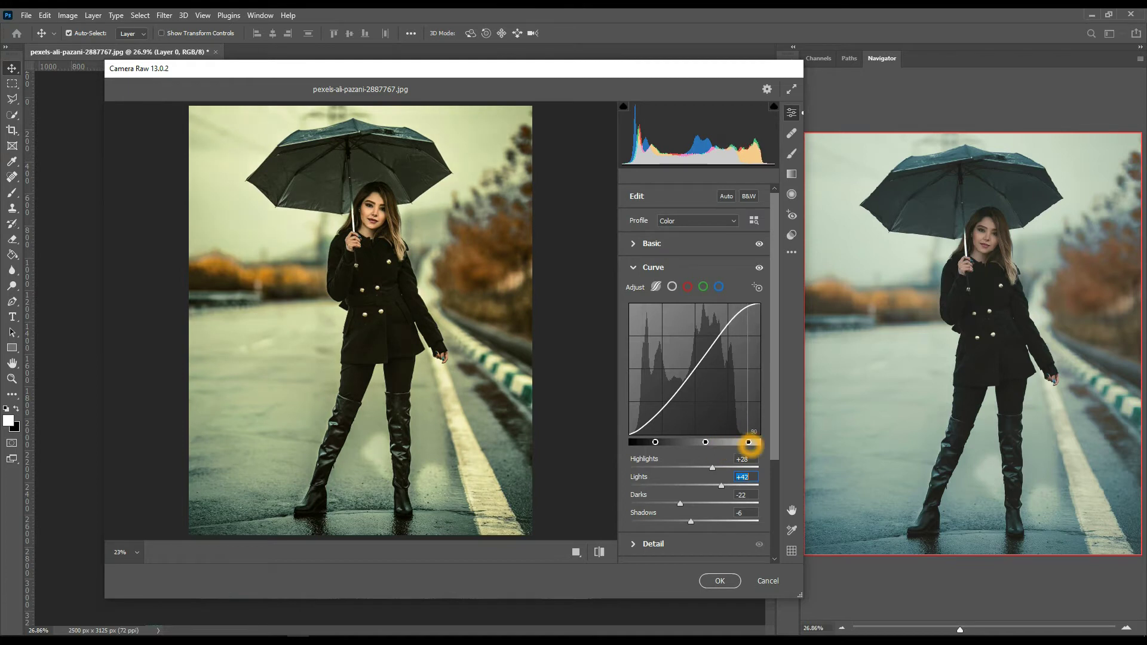
left_click_drag(742, 443, 741, 443)
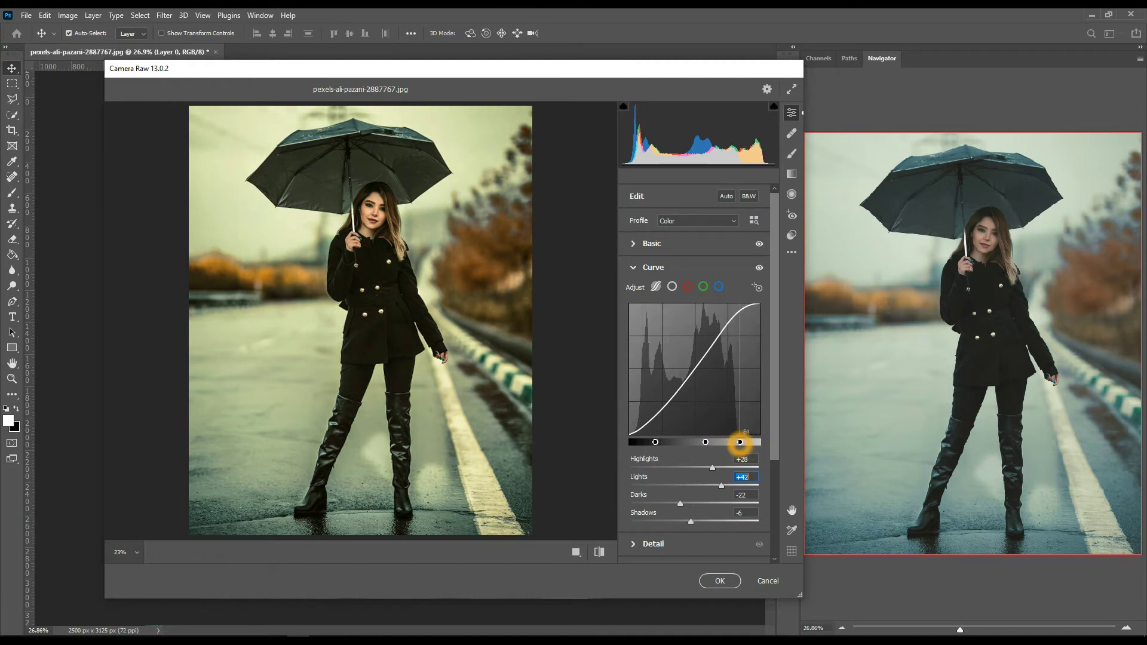
left_click_drag(655, 442, 709, 442)
left_click(705, 442)
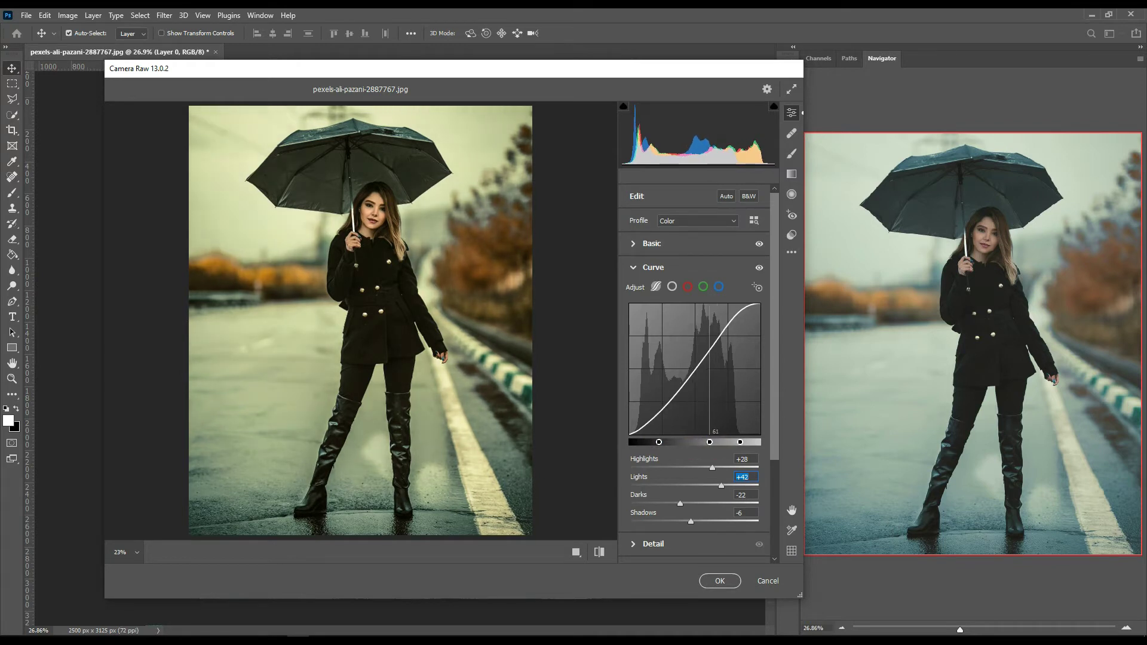
left_click_drag(708, 442, 705, 442)
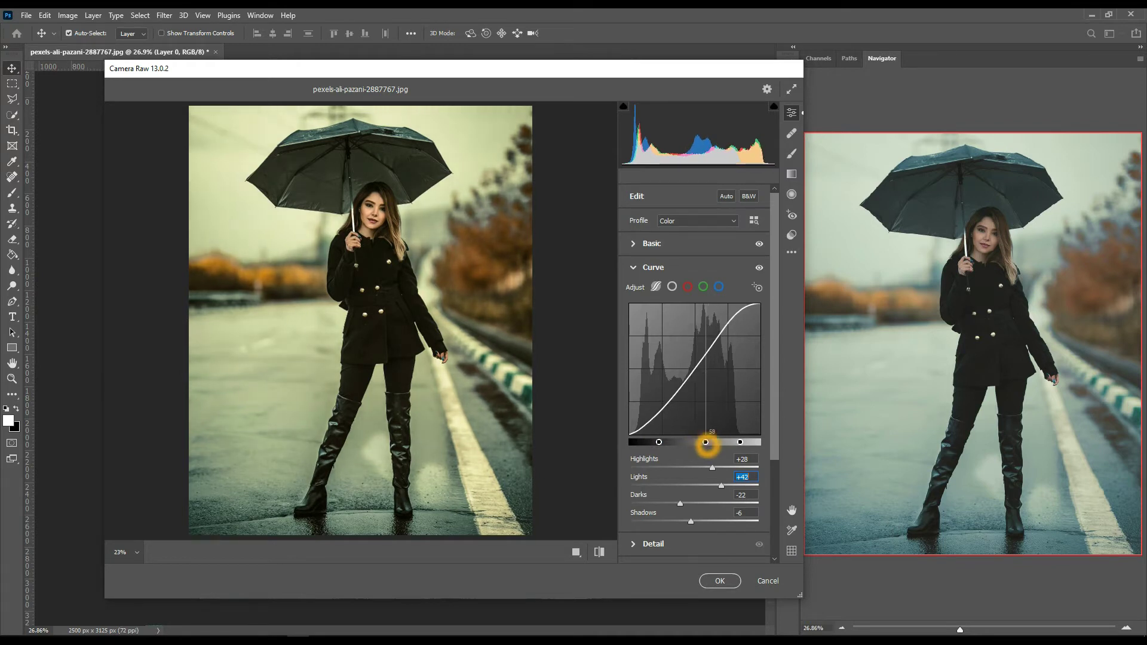
- Collapse the curve, expand Detail and raise Sharpening toward 93
left_click(634, 268)
left_click(634, 267)
left_click(634, 291)
mouse_move(630, 321)
left_mouse_down()
mouse_move(746, 319)
mouse_move(710, 320)
left_mouse_up()
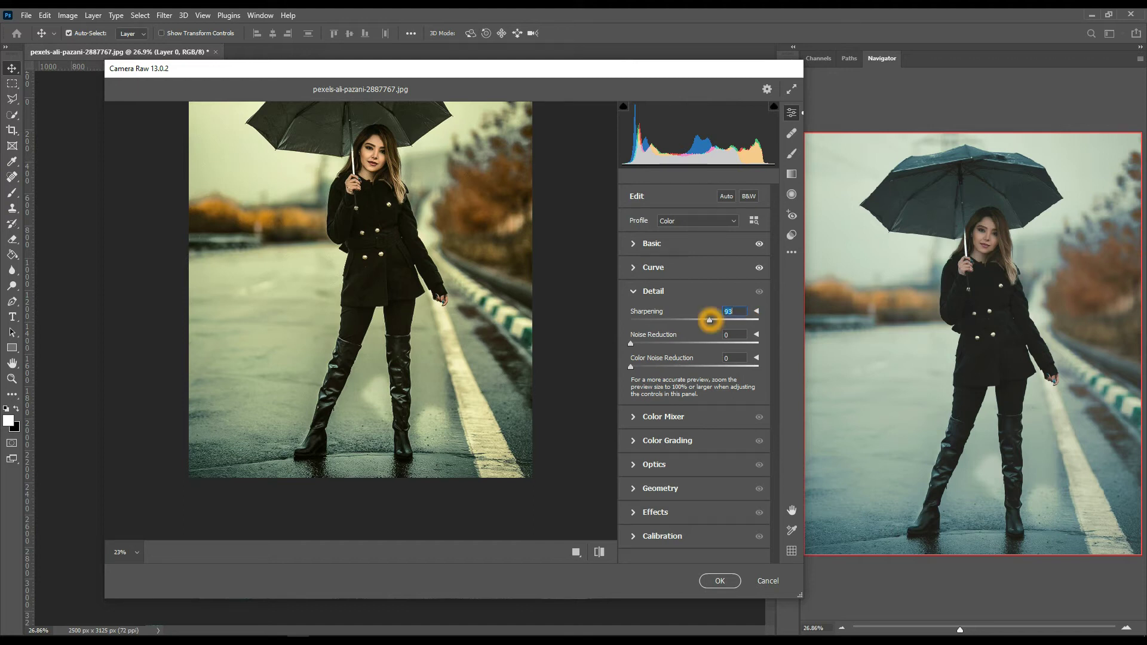
- Settle Sharpening at 93 and set Color Noise Reduction to 2
left_click(631, 367)
left_click_drag(657, 365, 635, 365)
left_click(636, 421)
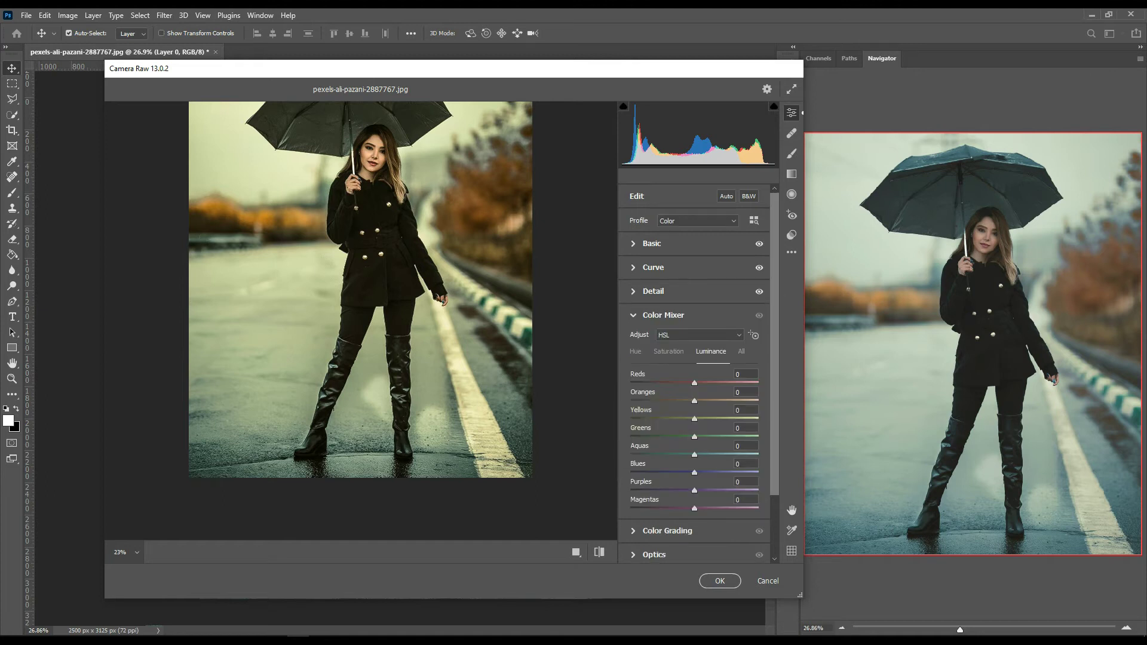
- Adjust HSL Luminance sliders, bringing Reds to +36, Aquas to -71 and Blues to +18
mouse_move(695, 400)
left_mouse_down()
mouse_move(679, 400)
mouse_move(696, 400)
left_mouse_up()
left_click(746, 374)
type("-60")
key("Return")
type("-2")
key("Return")
mouse_move(671, 382)
left_mouse_down()
mouse_move(718, 382)
mouse_move(732, 418)
mouse_move(659, 417)
mouse_move(704, 417)
mouse_move(668, 437)
mouse_move(707, 436)
mouse_move(685, 437)
mouse_move(717, 454)
mouse_move(652, 454)
left_mouse_up()
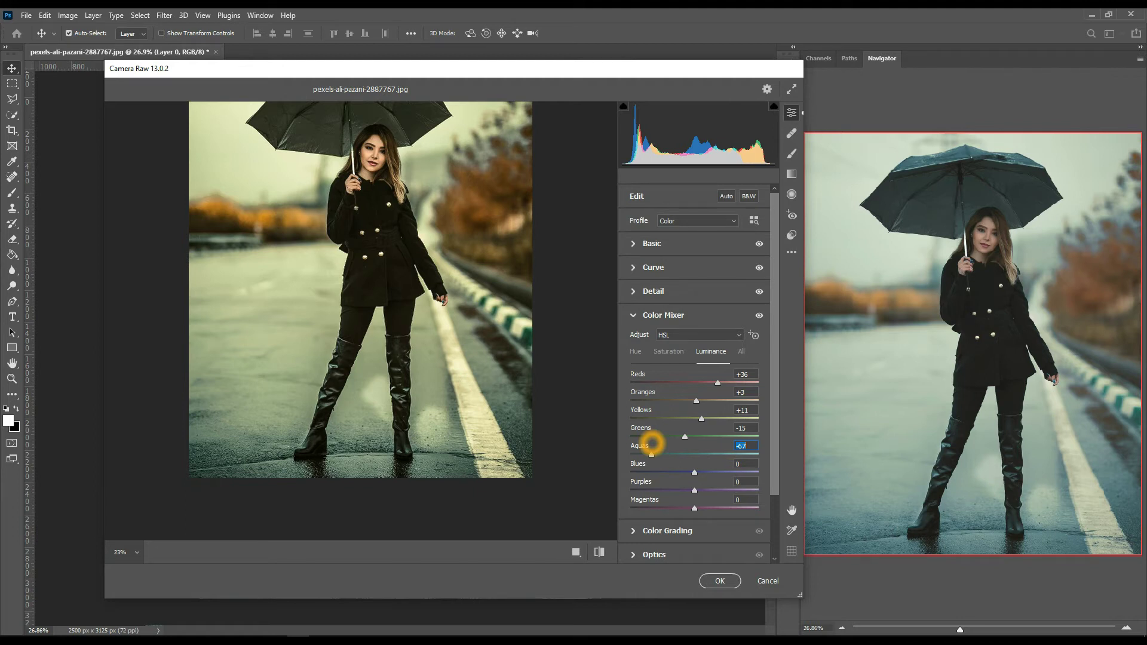
left_click_drag(626, 446, 704, 472)
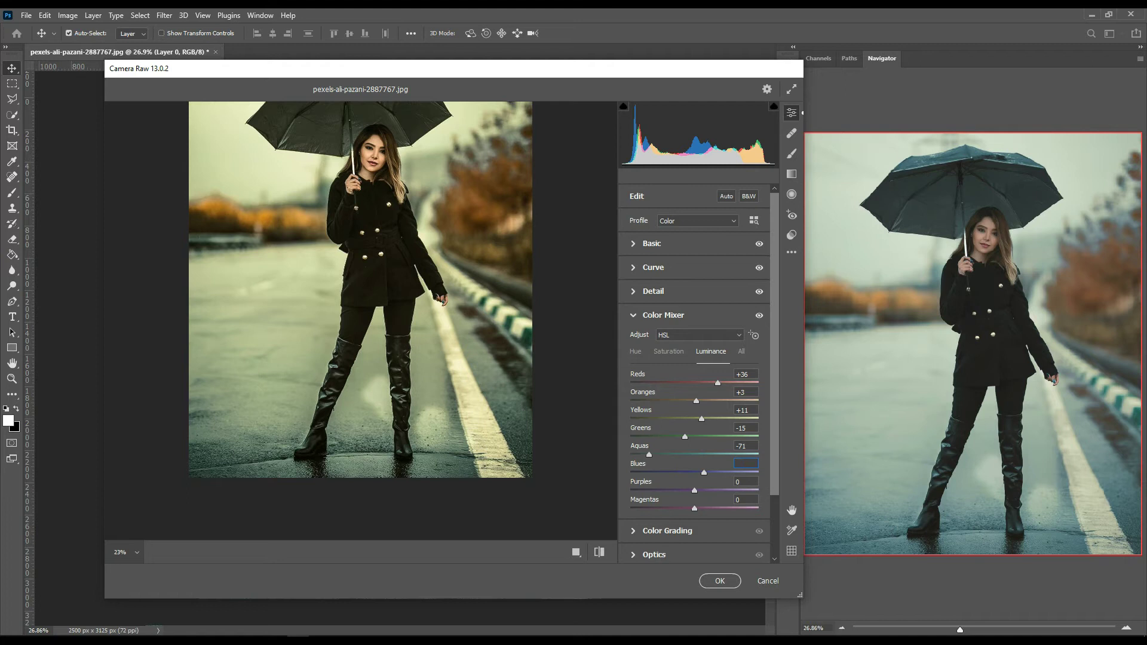
left_click_drag(705, 472, 721, 473)
mouse_move(635, 472)
left_mouse_down()
mouse_move(706, 472)
mouse_move(684, 490)
mouse_move(723, 490)
mouse_move(697, 507)
left_mouse_up()
scroll(697, 508, "down", 2)
- In Color Grading, set Shadows luminance -47, Blending 59, Balance -13 and a slight Midtones tint
left_click(640, 473)
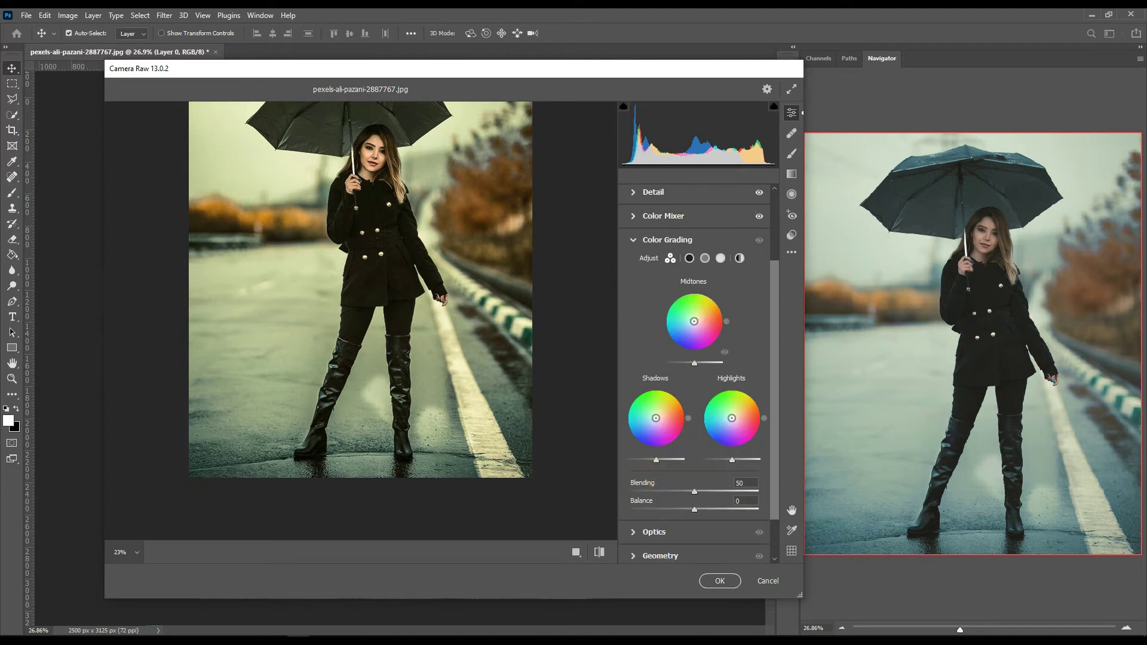
left_click(698, 368)
mouse_move(697, 367)
left_mouse_down()
mouse_move(709, 363)
mouse_move(688, 361)
left_mouse_up()
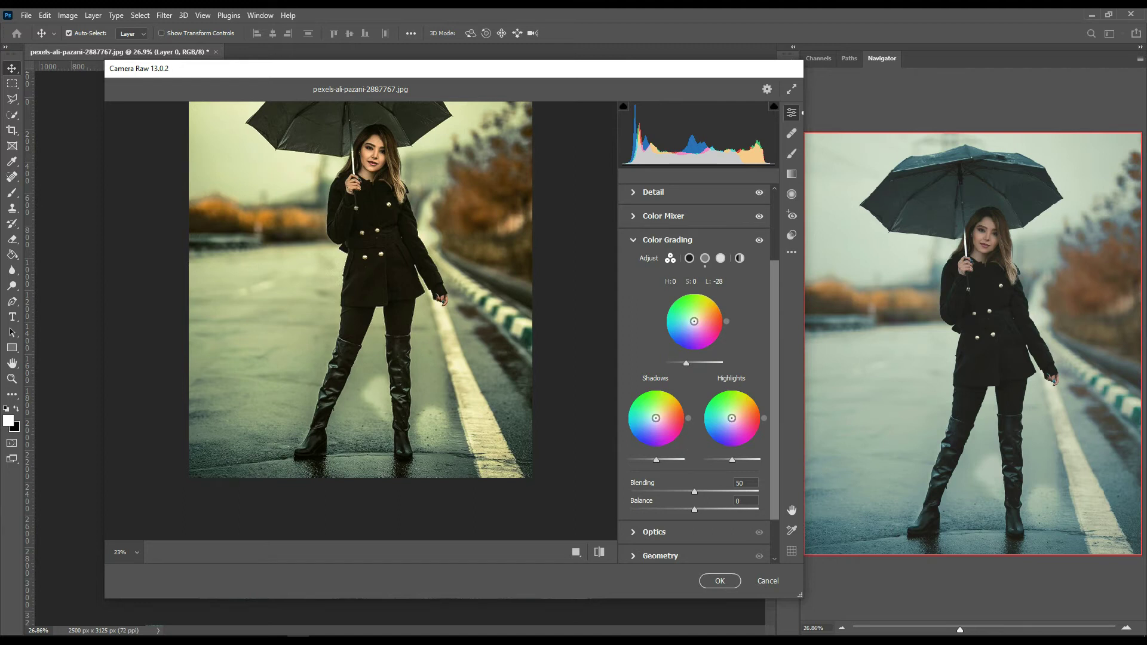
mouse_move(656, 460)
left_mouse_down()
mouse_move(645, 463)
mouse_move(671, 461)
mouse_move(657, 460)
left_mouse_up()
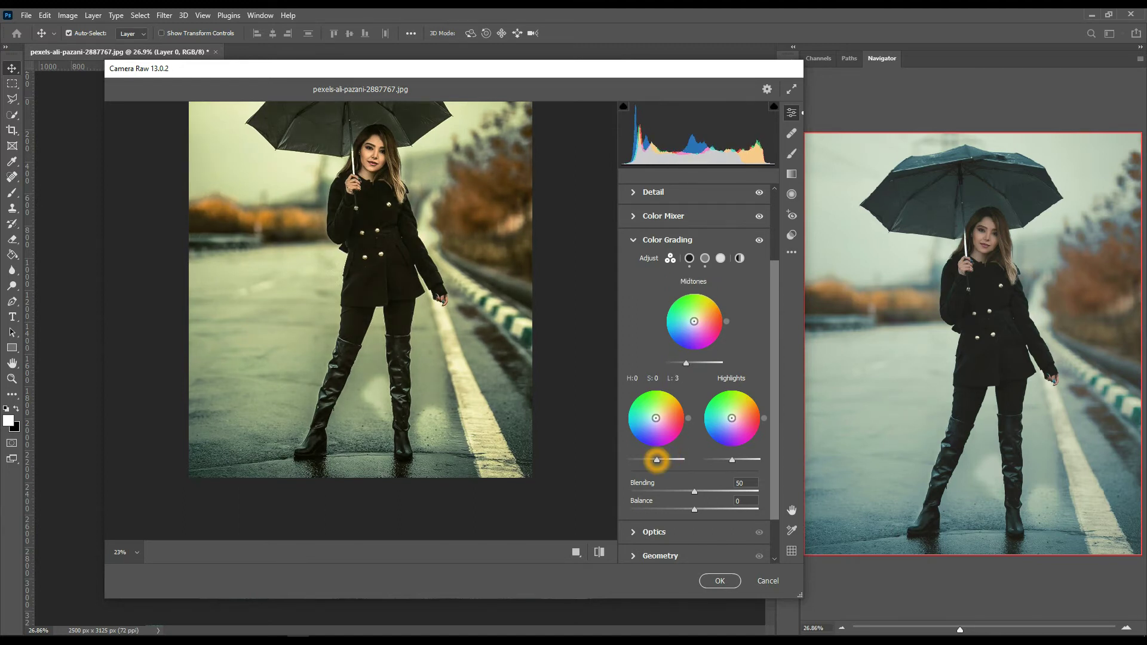
mouse_move(732, 460)
left_mouse_down()
mouse_move(752, 460)
mouse_move(719, 460)
mouse_move(684, 491)
mouse_move(664, 491)
mouse_move(705, 491)
mouse_move(729, 509)
mouse_move(652, 509)
mouse_move(686, 509)
left_mouse_up()
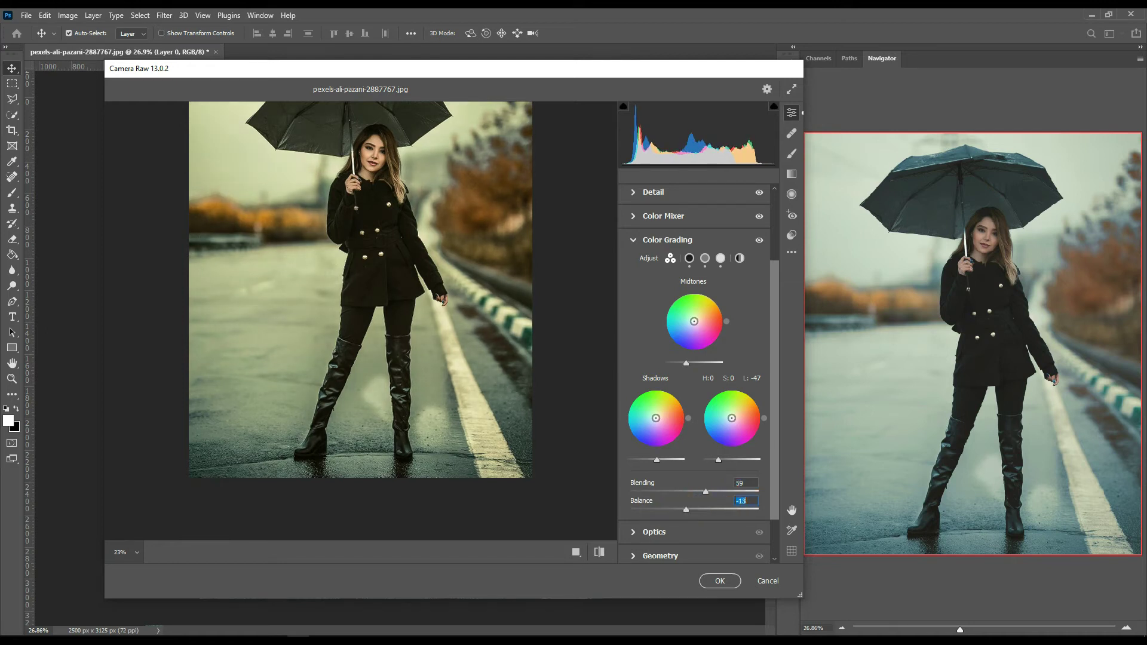
left_click_drag(685, 363, 695, 362)
mouse_move(693, 322)
left_mouse_down()
mouse_move(708, 337)
mouse_move(684, 311)
mouse_move(692, 324)
left_mouse_up()
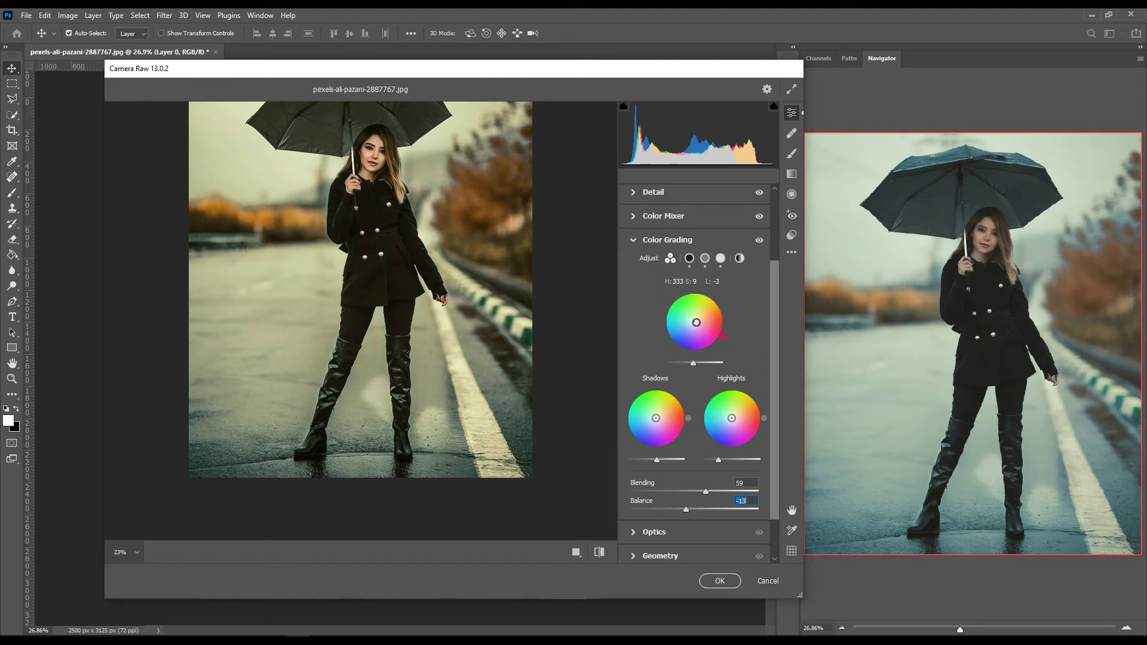
- Drag the Midtones grading wheel toward blue, around hue 229 and saturation 59
left_click(705, 258)
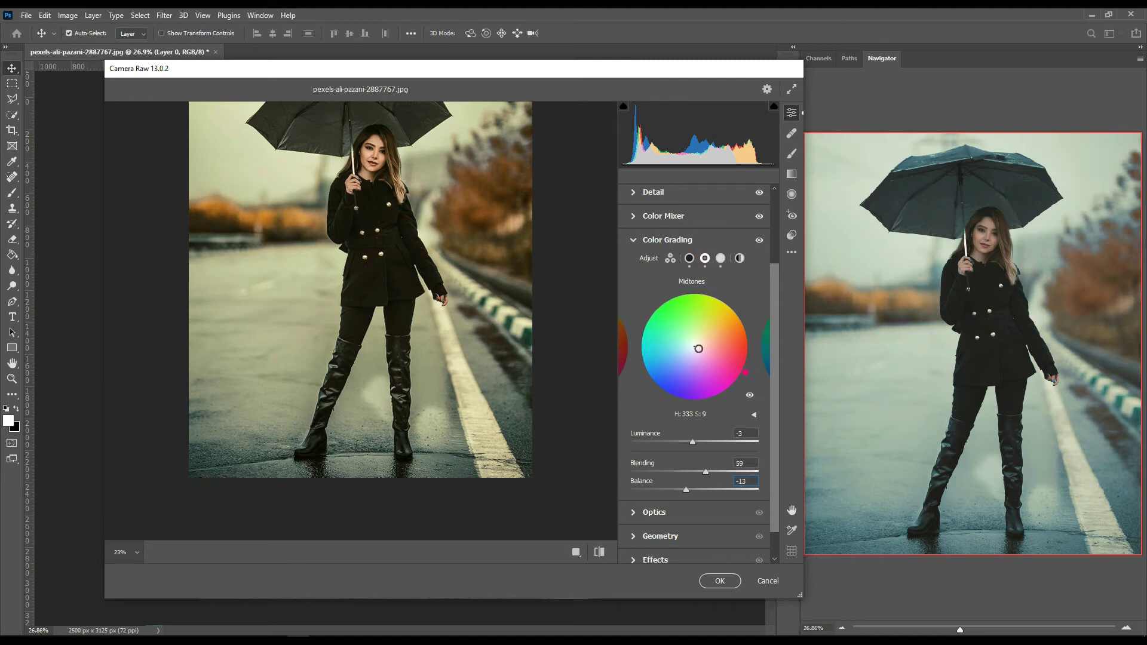
mouse_move(699, 349)
left_mouse_down()
mouse_move(681, 373)
mouse_move(676, 362)
left_mouse_up()
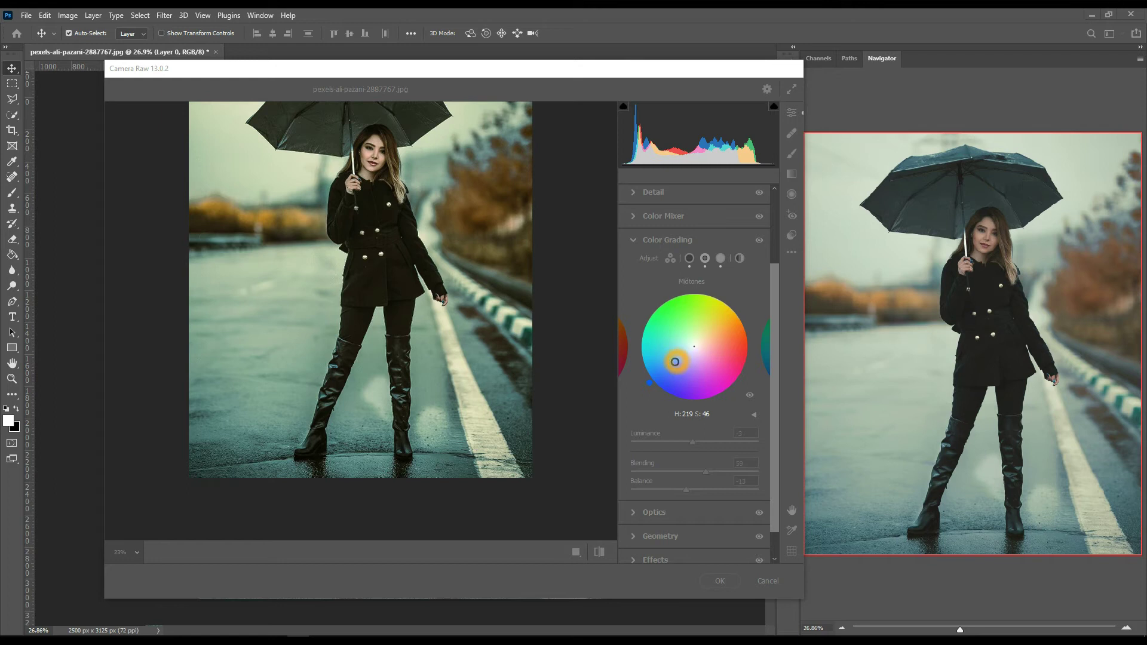
mouse_move(675, 362)
left_mouse_down()
mouse_move(687, 373)
mouse_move(659, 365)
mouse_move(681, 346)
mouse_move(663, 350)
mouse_move(670, 364)
left_mouse_up()
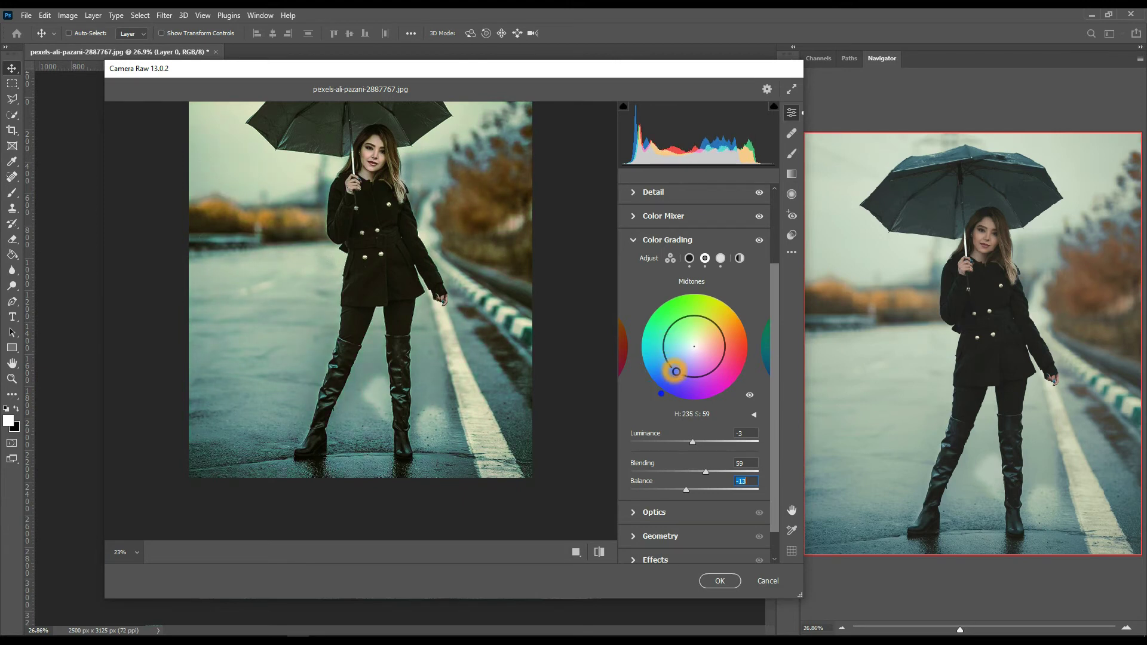
left_click_drag(676, 372, 674, 370)
left_click(721, 259)
- Set the Highlights wheel to hue 75, saturation 12 and raise its Luminance to -16
left_click(691, 349)
mouse_move(686, 352)
left_mouse_down()
mouse_move(701, 354)
mouse_move(696, 340)
left_mouse_up()
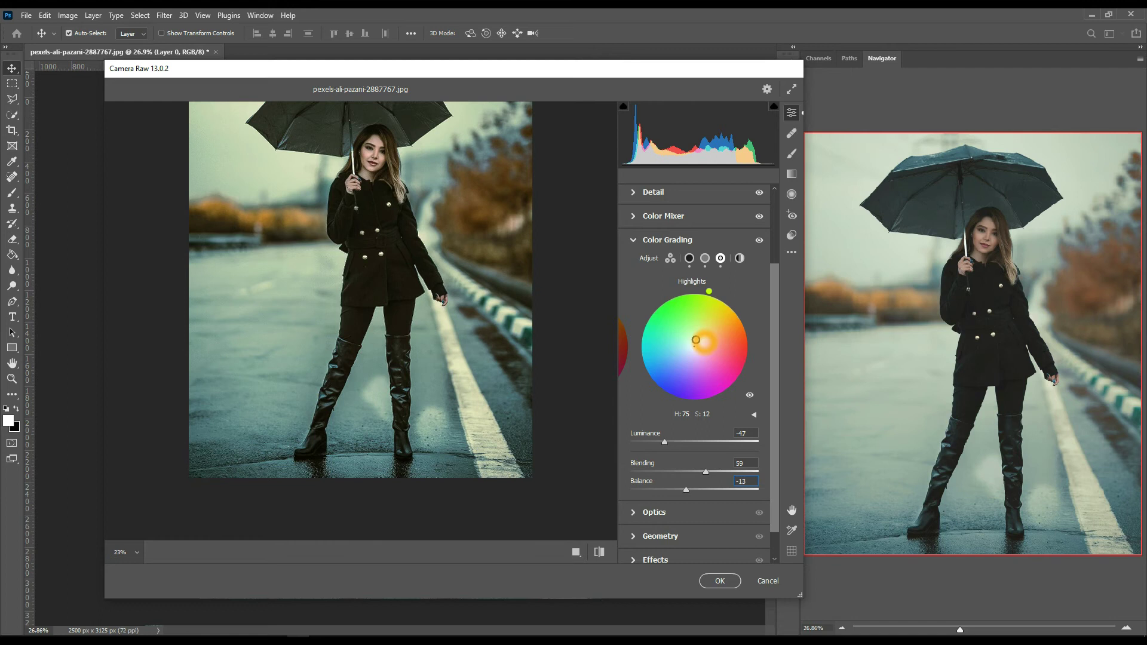
mouse_move(664, 443)
left_mouse_down()
mouse_move(702, 442)
mouse_move(684, 442)
mouse_move(699, 472)
left_mouse_up()
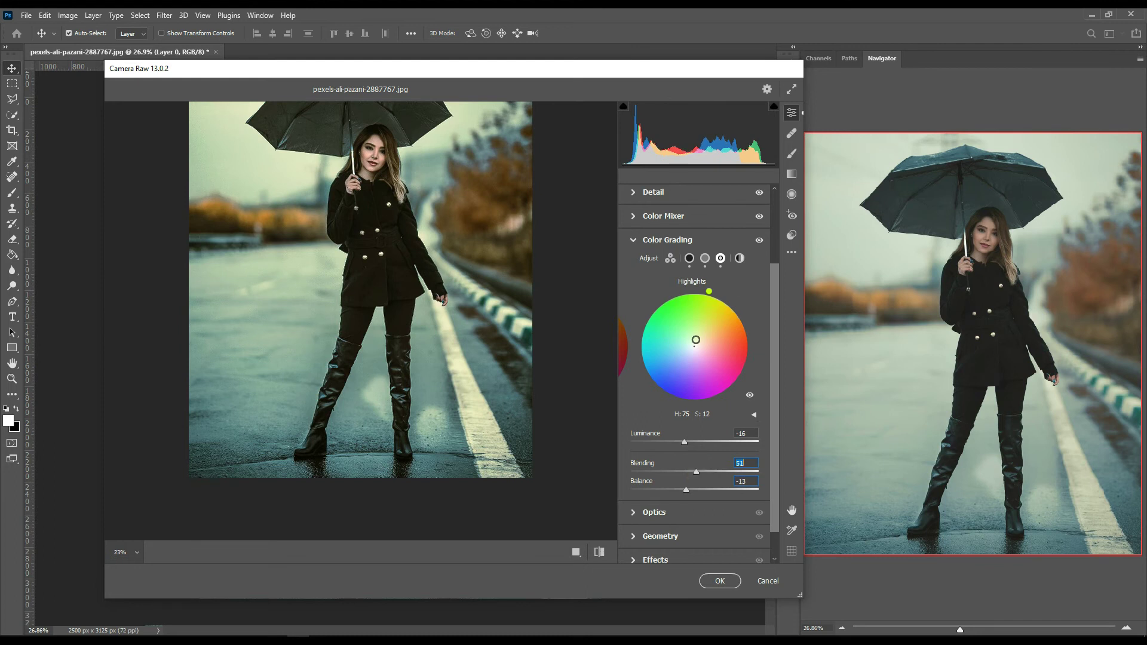
- Tint the Global wheel to hue 333, saturation 16, then expand Optics and Effects
left_click(740, 258)
left_click(741, 274)
left_click(699, 361)
left_click_drag(699, 361, 694, 374)
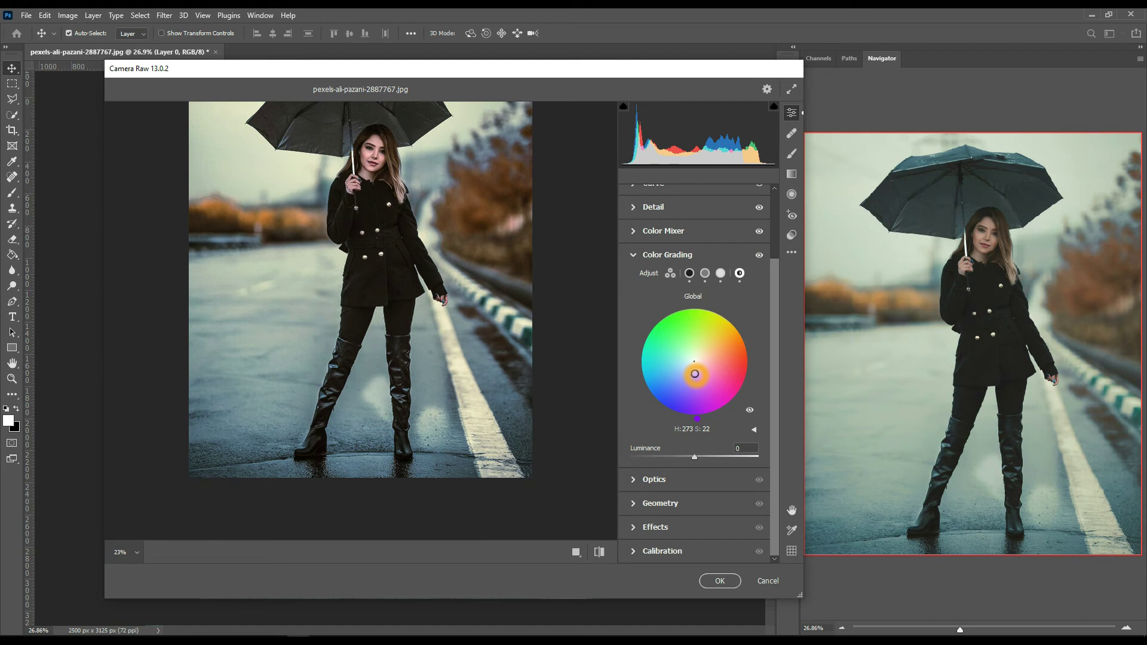
left_click_drag(695, 374, 703, 366)
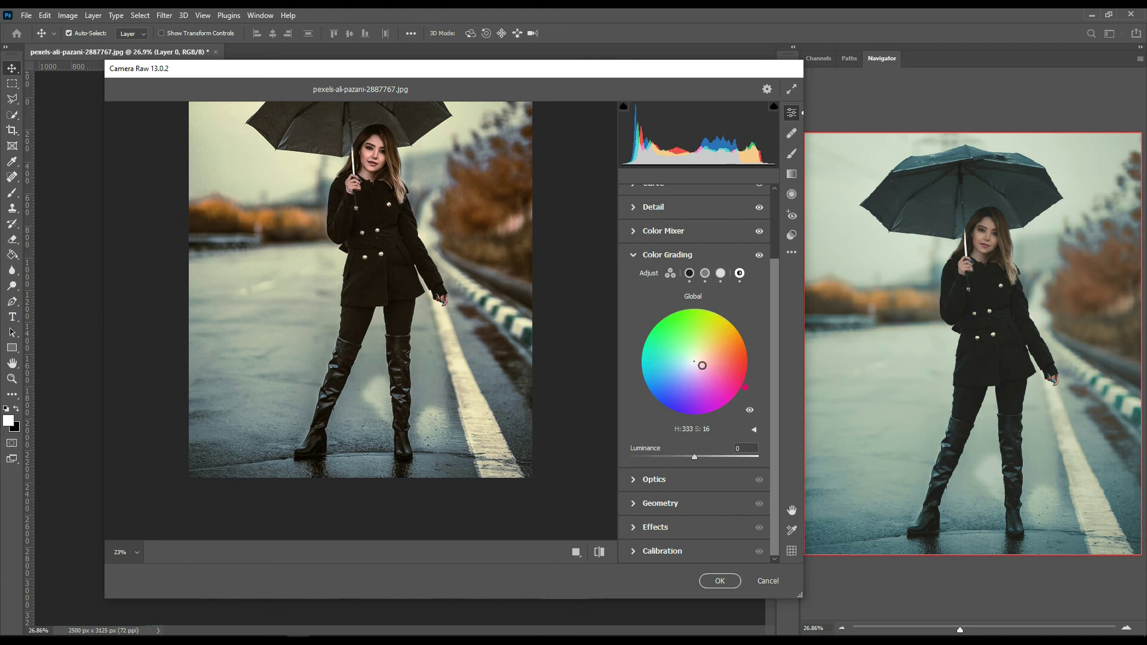
left_click(651, 479)
left_click(639, 493)
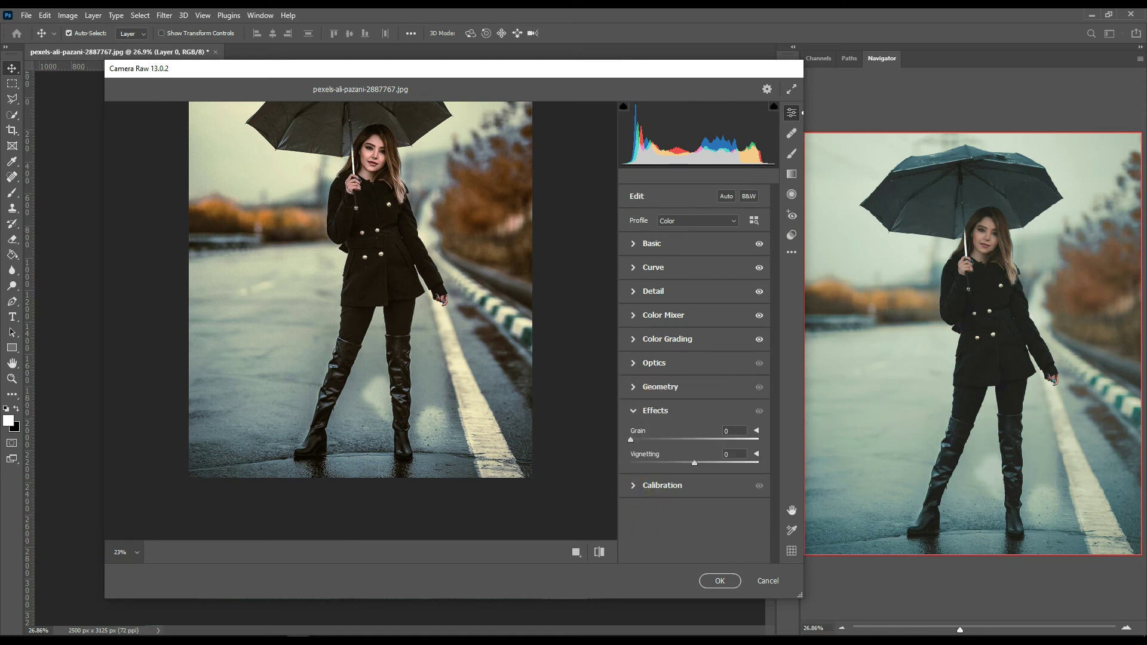
- Expand the Basic panel and set Temperature to +18
left_click(640, 243)
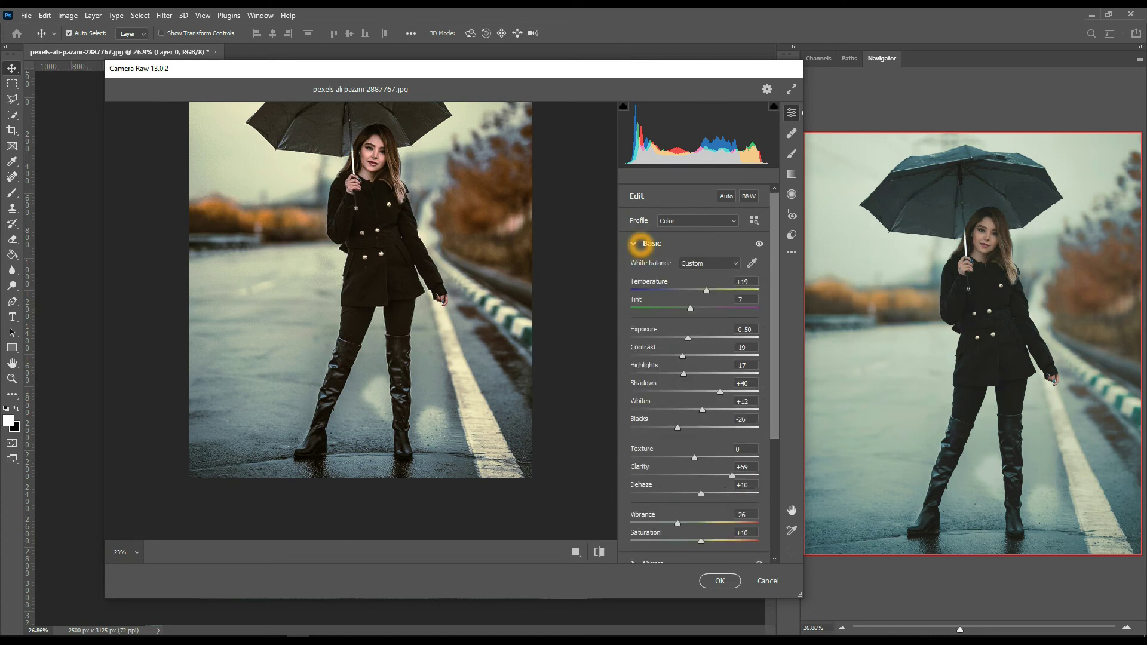
left_click_drag(707, 291, 704, 291)
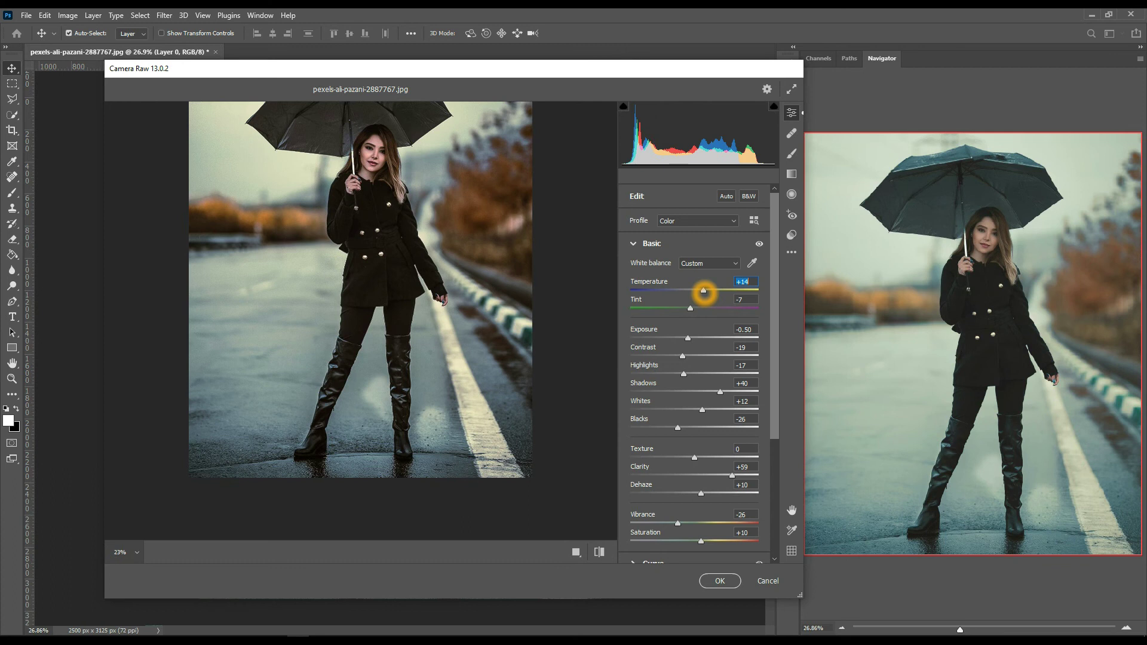
mouse_move(704, 291)
left_mouse_down()
mouse_move(686, 309)
mouse_move(707, 290)
left_mouse_up()
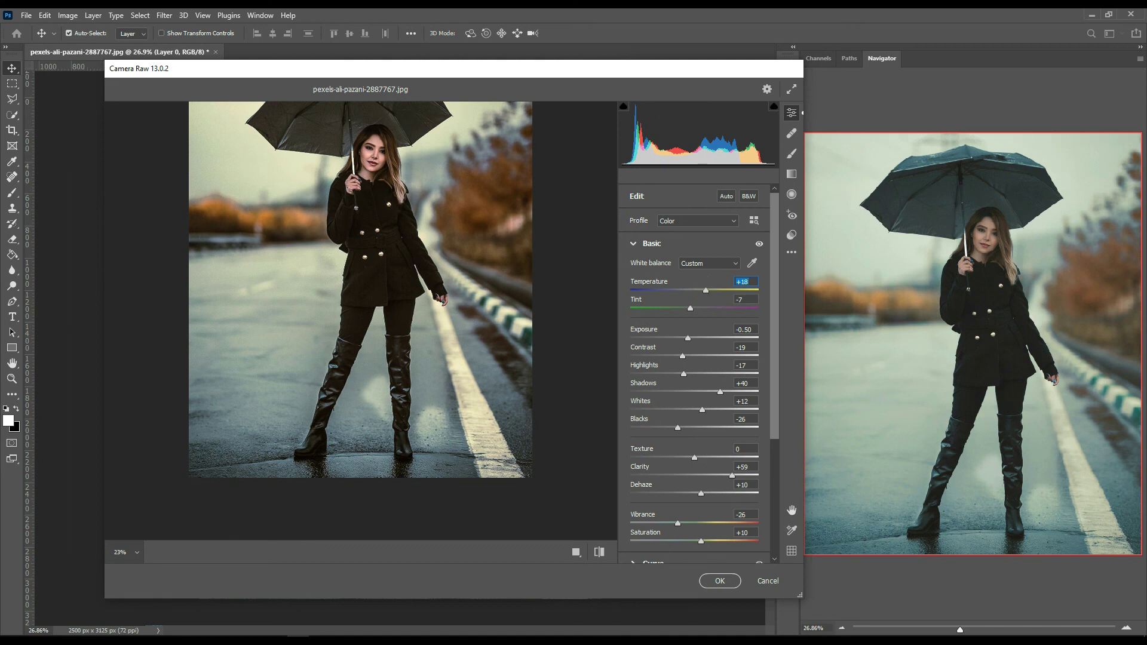
- Raise Clarity to +65 and lower Vibrance to -21
left_click_drag(732, 475, 736, 476)
left_click(677, 523)
left_click_drag(677, 524, 680, 524)
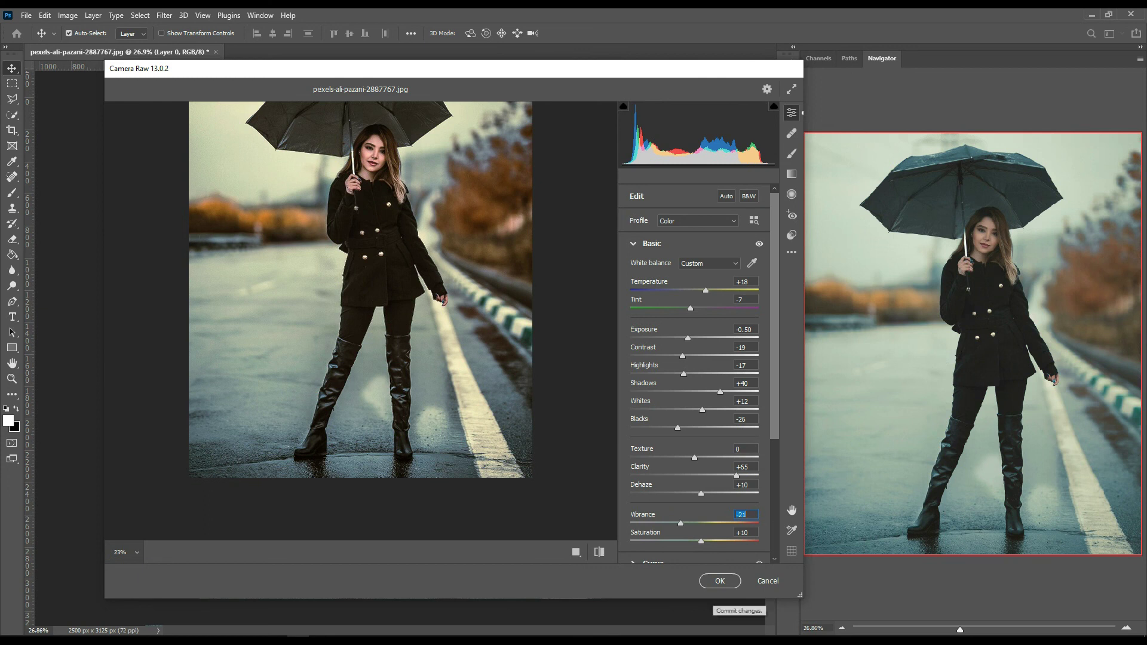
scroll(693, 525, "down", 2)
scroll(693, 525, "down", 3)
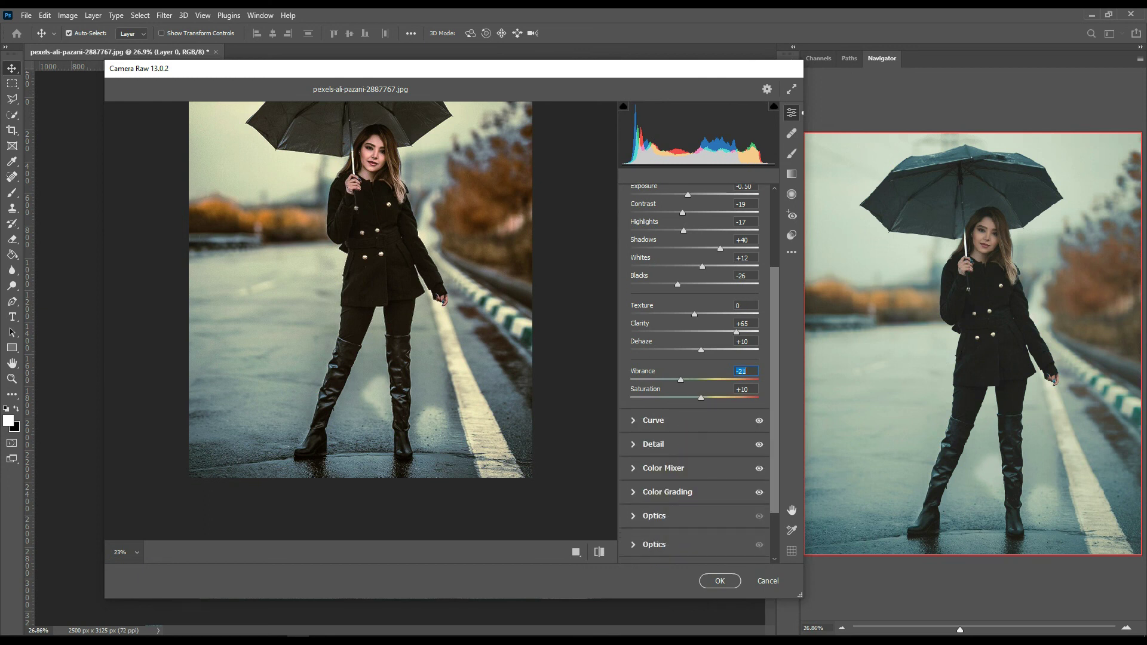
scroll(690, 420, "up", 6)
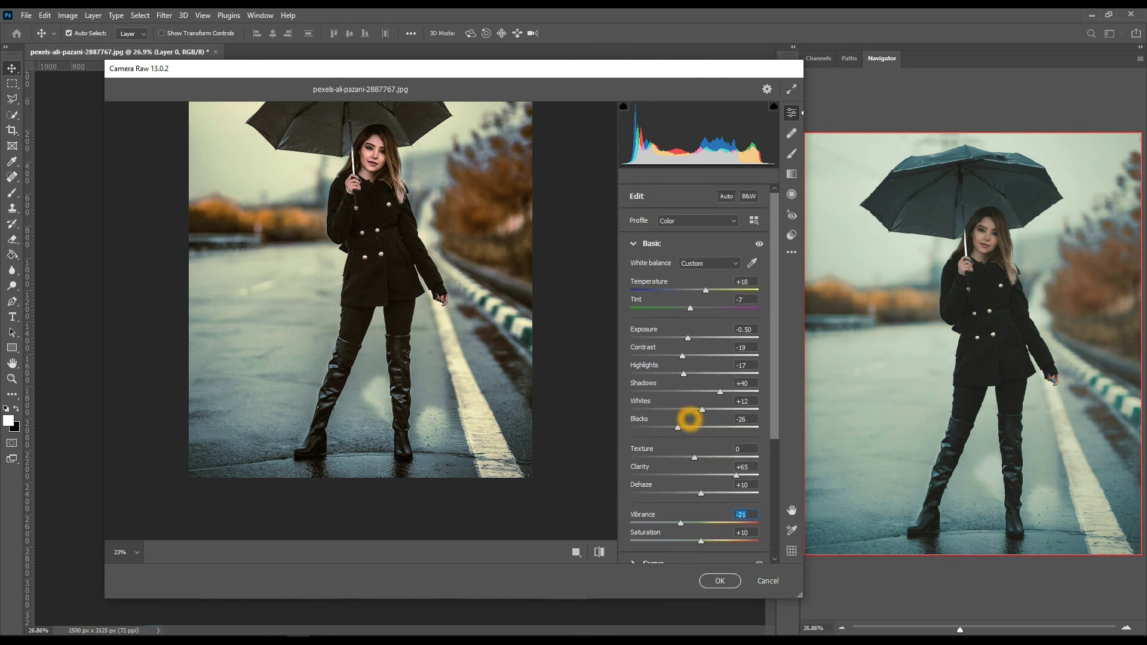
scroll(690, 420, "down", 5)
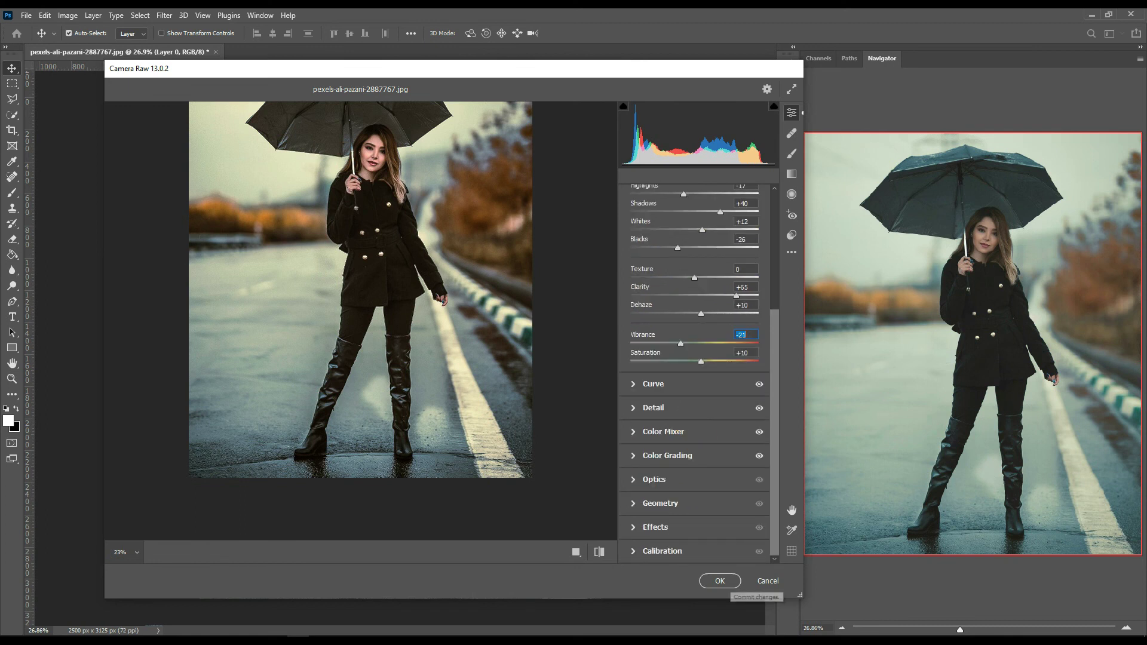
- Apply the Camera Raw grade to Layer 0 and zoom out to the whole photo
left_click(724, 581)
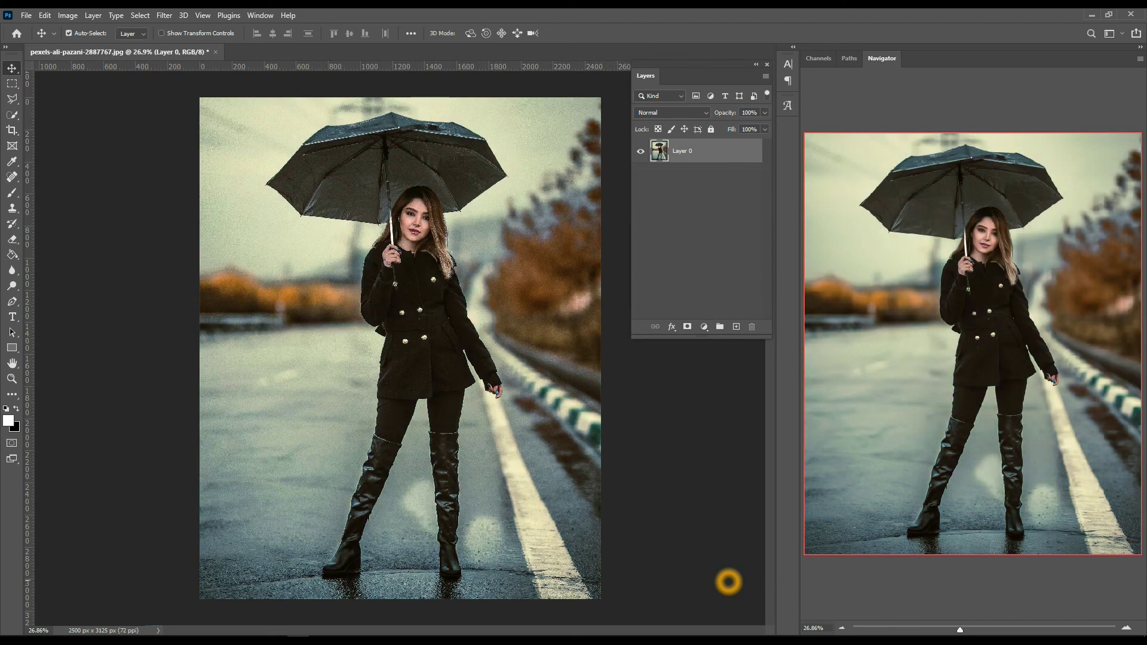
key("ctrl+minus")
key("ctrl+minus")
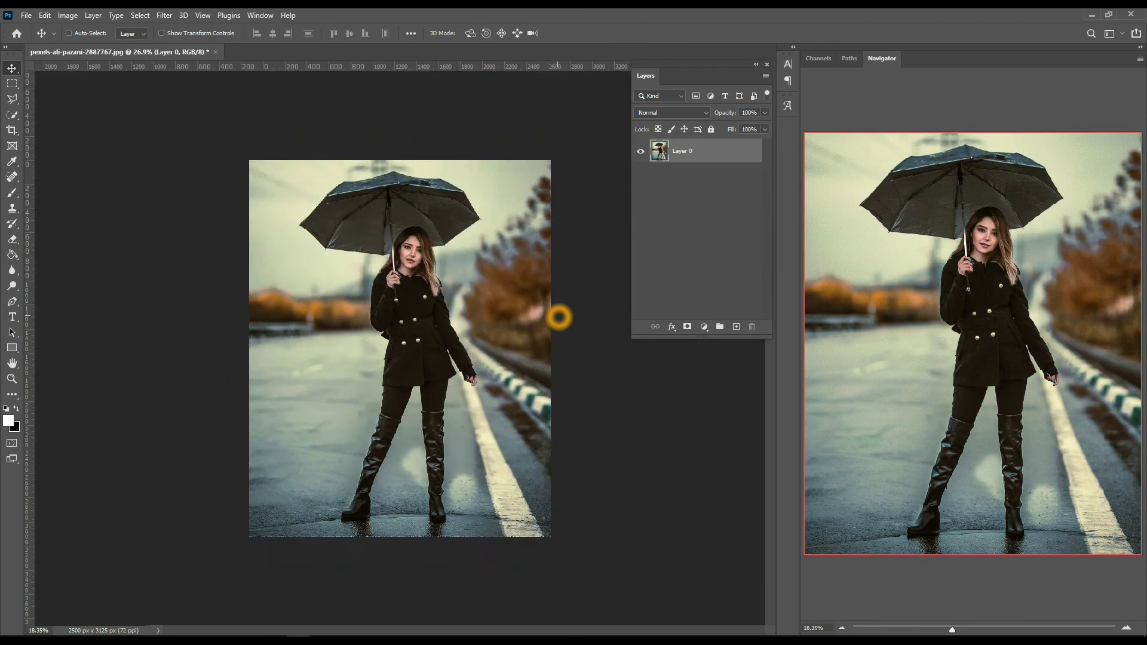
scroll(505, 263, "up", 2)
scroll(505, 263, "down", 2)
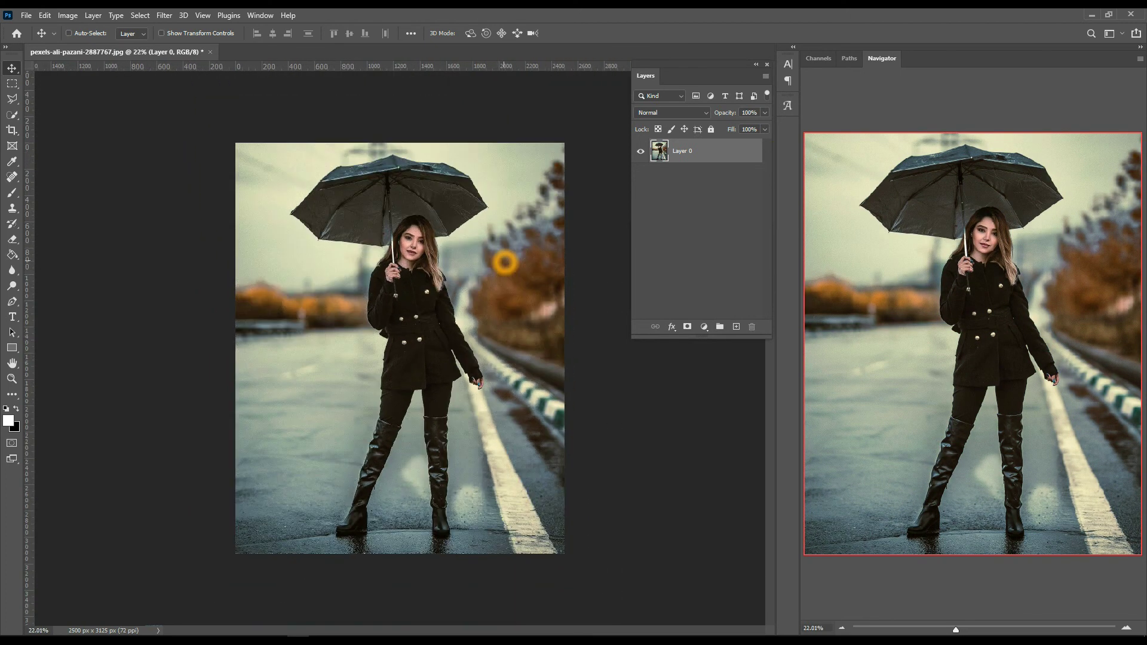
- Zoom in and out on the canvas to review the cool, moody result
scroll(505, 263, "up", 1)
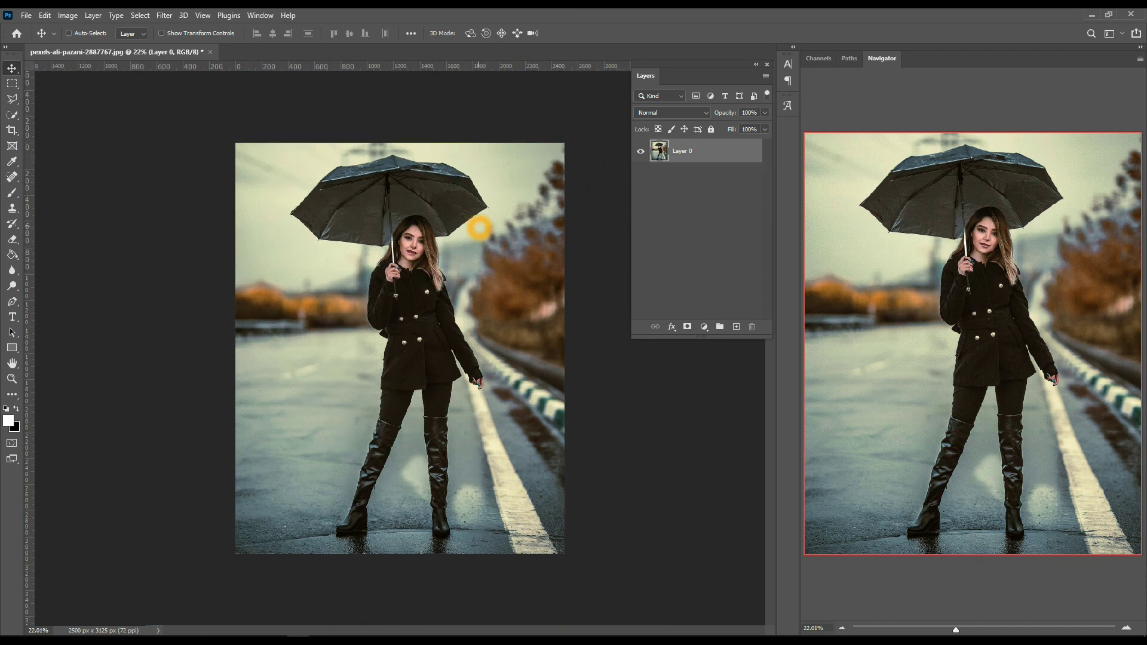
scroll(479, 228, "up", 1)
scroll(480, 228, "up", 2)
scroll(475, 221, "down", 1)
scroll(466, 209, "down", 2)
scroll(457, 286, "up", 1)
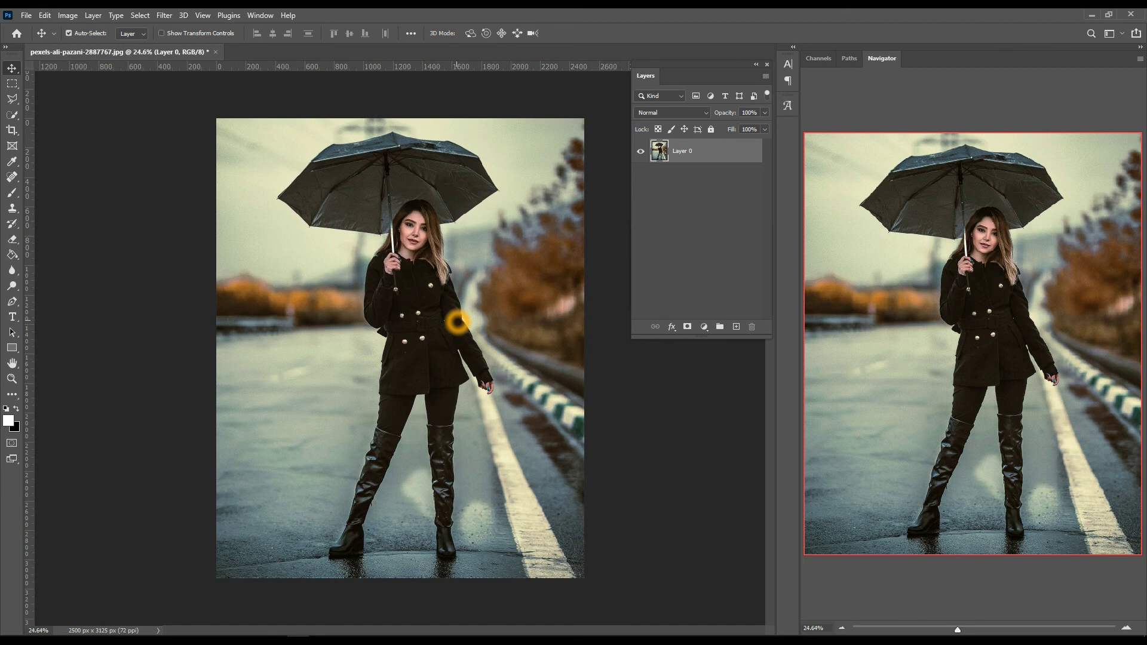
scroll(457, 323, "up", 1)
scroll(458, 323, "down", 1)
scroll(472, 356, "down", 1)
scroll(462, 348, "up", 1)
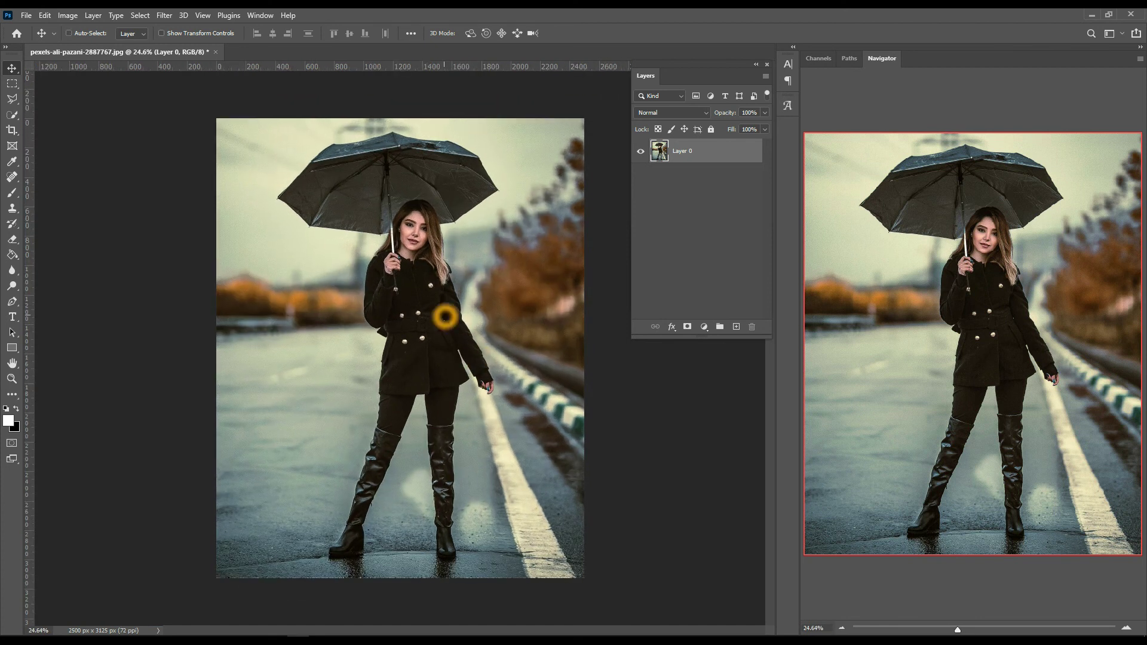
scroll(454, 284, "down", 1)
scroll(451, 278, "up", 1)
key("ctrl")
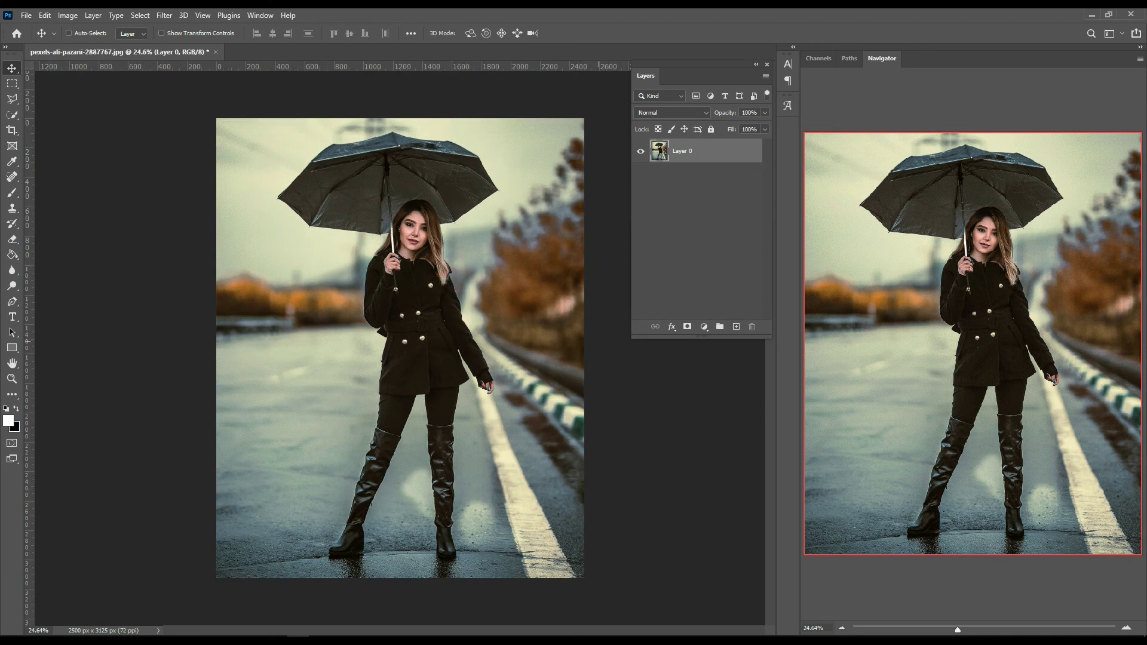